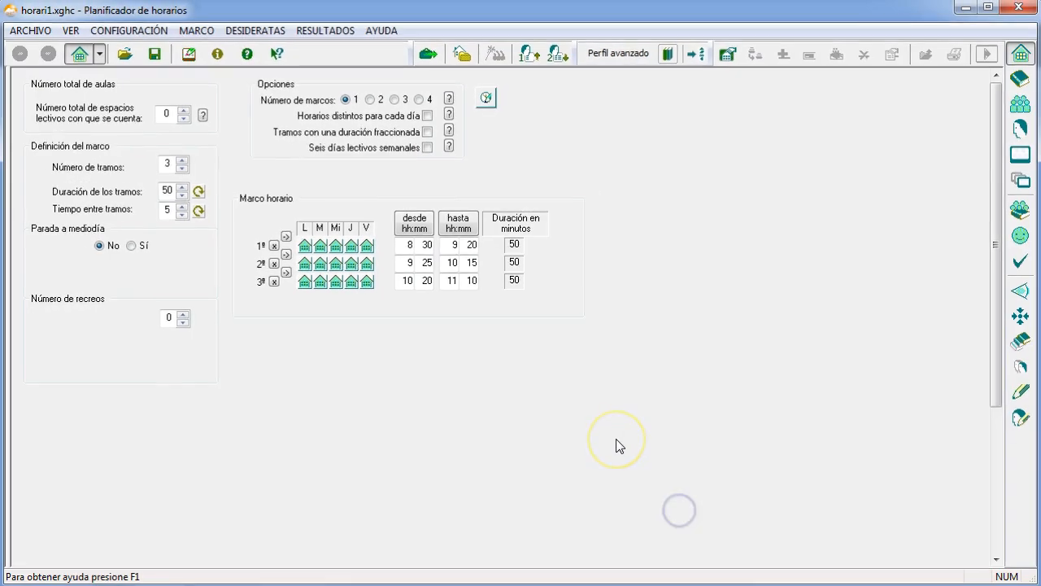
Step: Set the start time of the first period in the timetable frame to 9:00
double_click(503, 301)
text(9)
double_click(532, 307)
text(0)
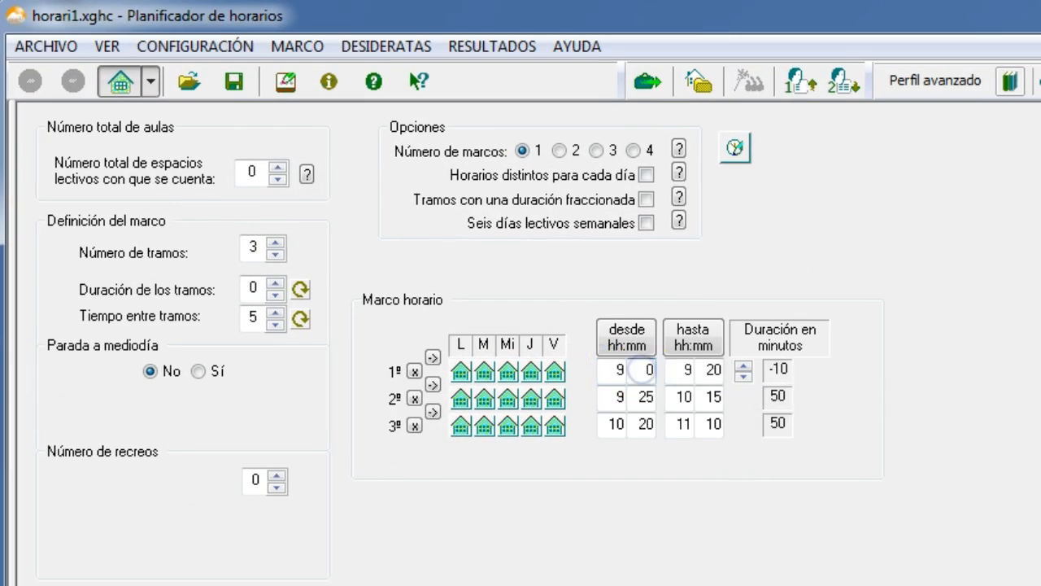
Step: Define 7 periods of 60 minutes each with 0 minutes between them, and apply these times to the whole timetable frame
double_click(253, 245)
text(7)
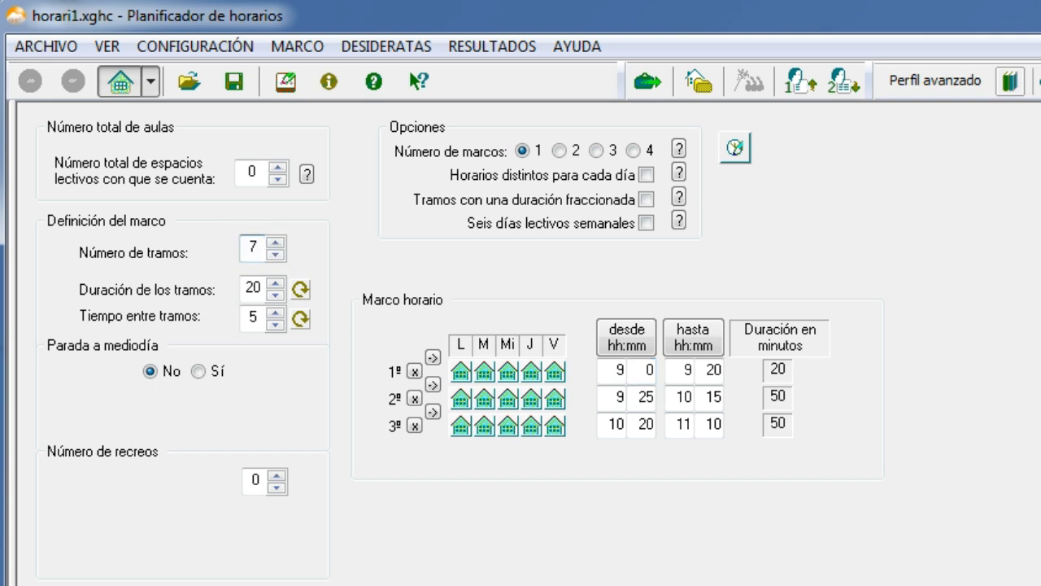
double_click(254, 287)
text(60)
double_click(253, 318)
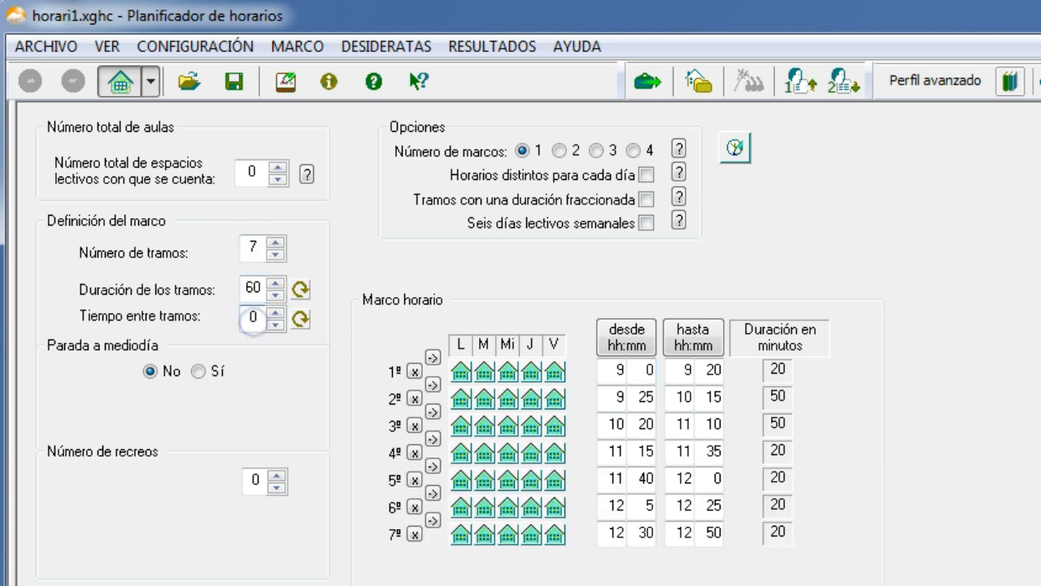
click(302, 328)
Step: Add one 30-minute break after period 3 and a 90-minute midday stop after period 5
click(278, 475)
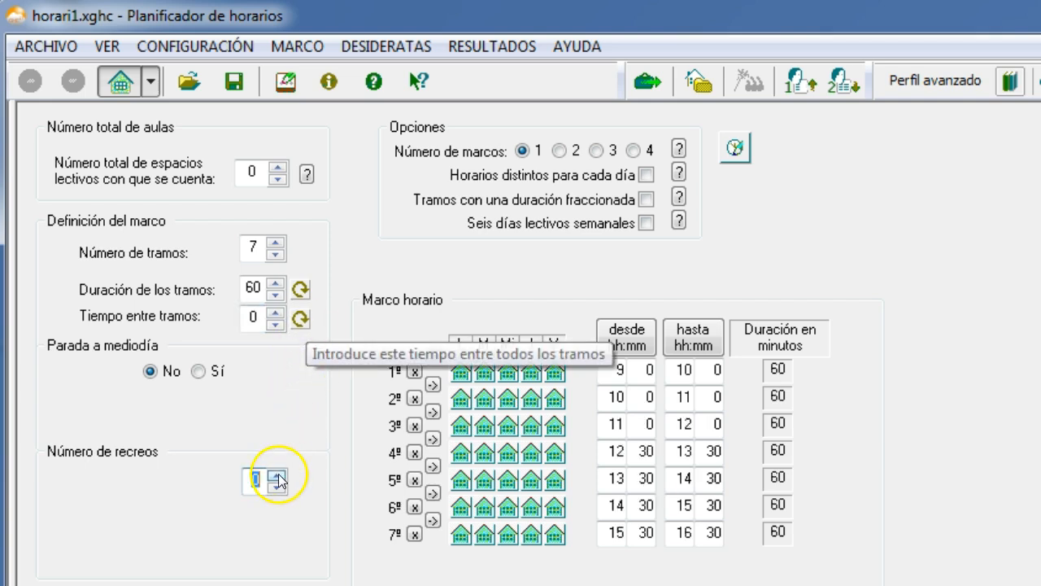
double_click(252, 528)
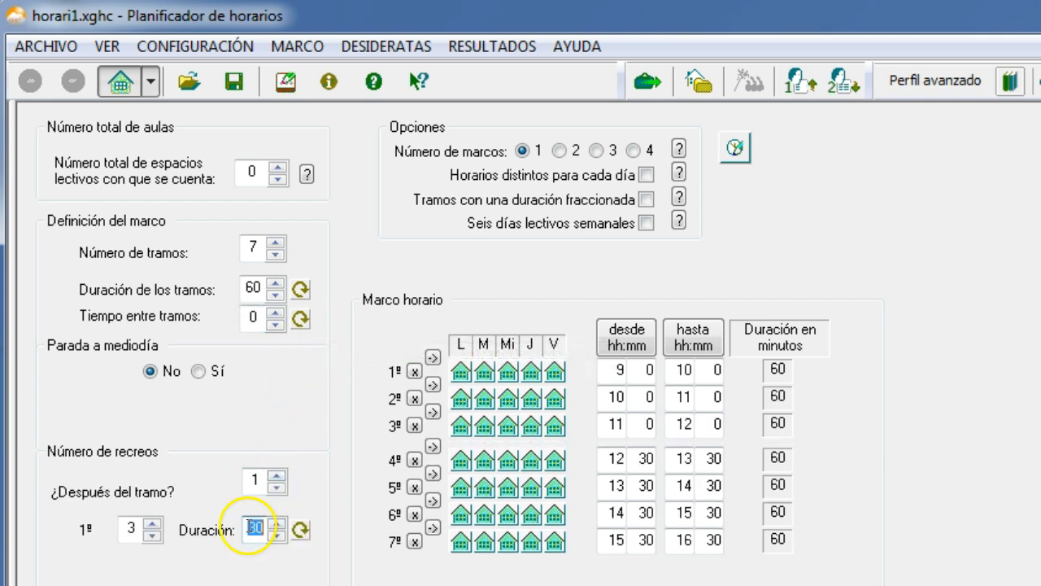
click(198, 372)
click(250, 419)
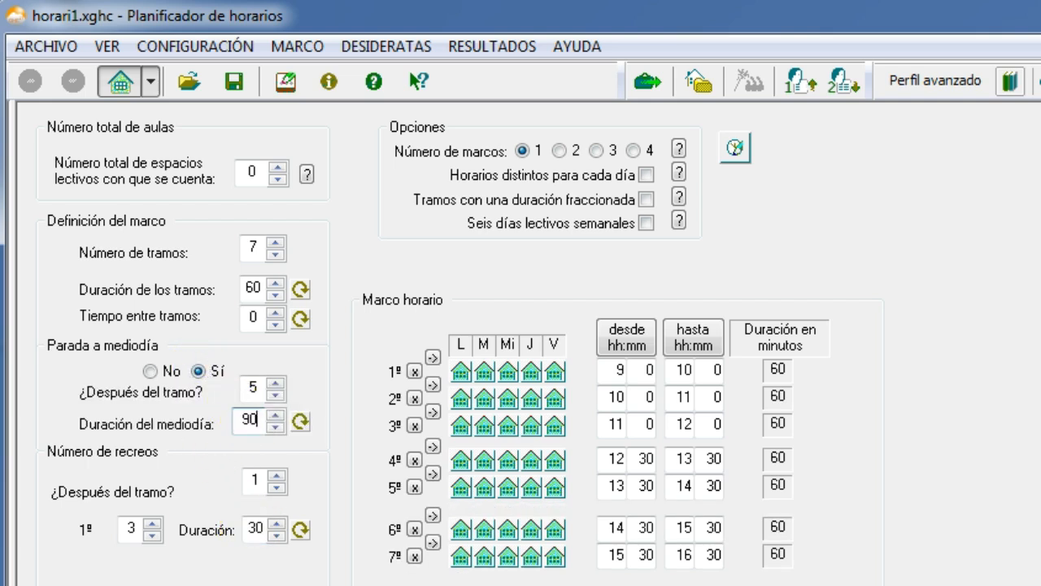
click(294, 424)
Step: Block periods 6 and 7 on Friday and set the total number of teaching spaces to 5
click(555, 530)
click(558, 557)
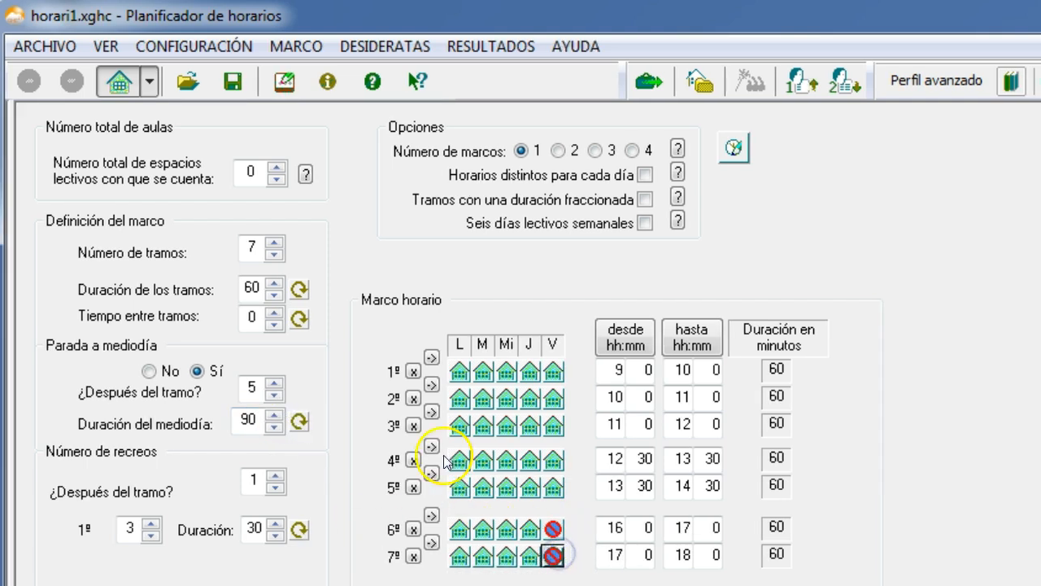
click(277, 166)
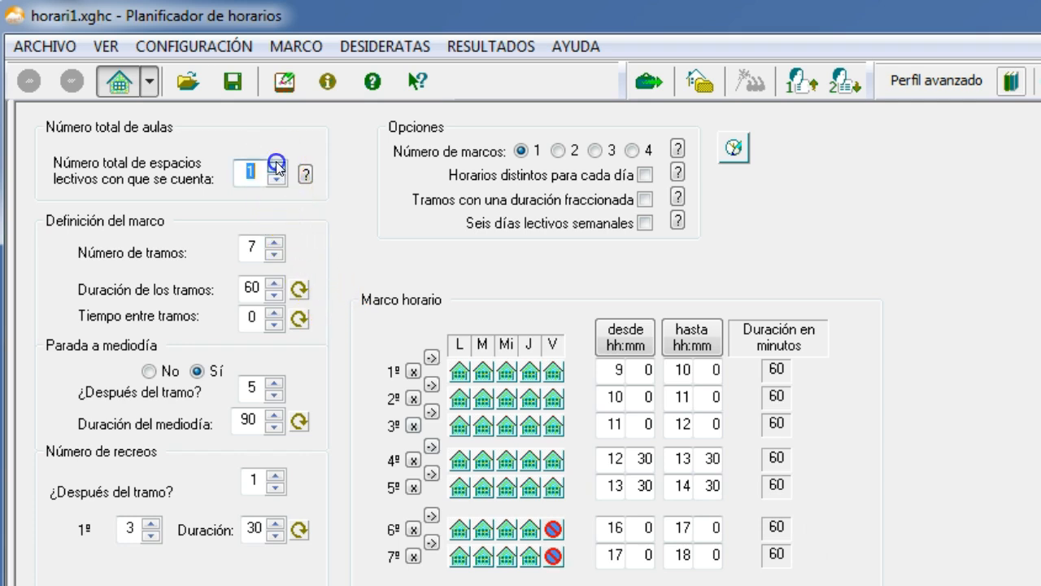
click(276, 166)
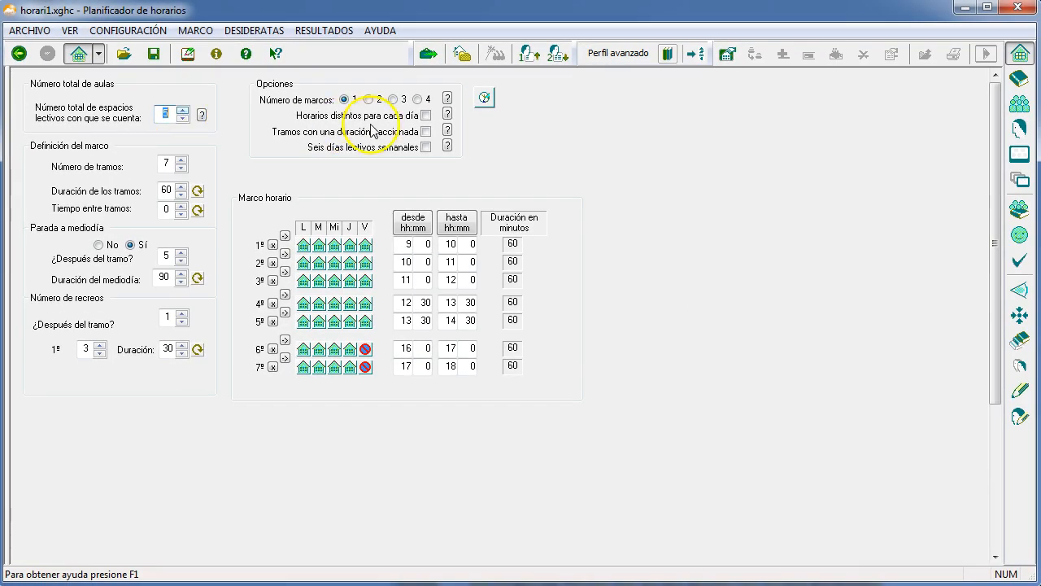
Step: Add the classrooms Gimnasio and Laboratorio to the classroom list, and open the classroom sets
click(1020, 154)
double_click(412, 226)
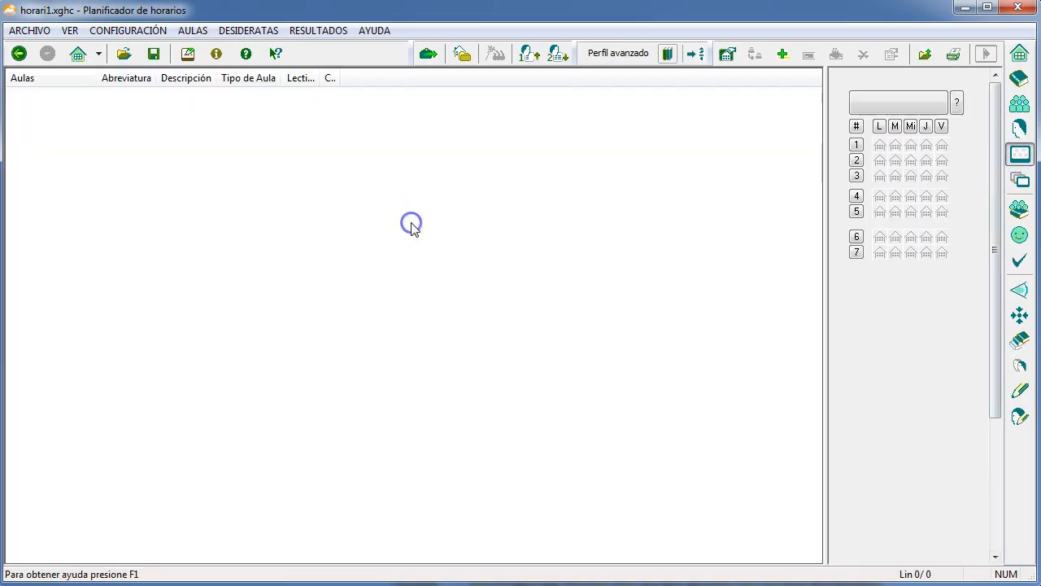
text(Gimnasio)
key(Return)
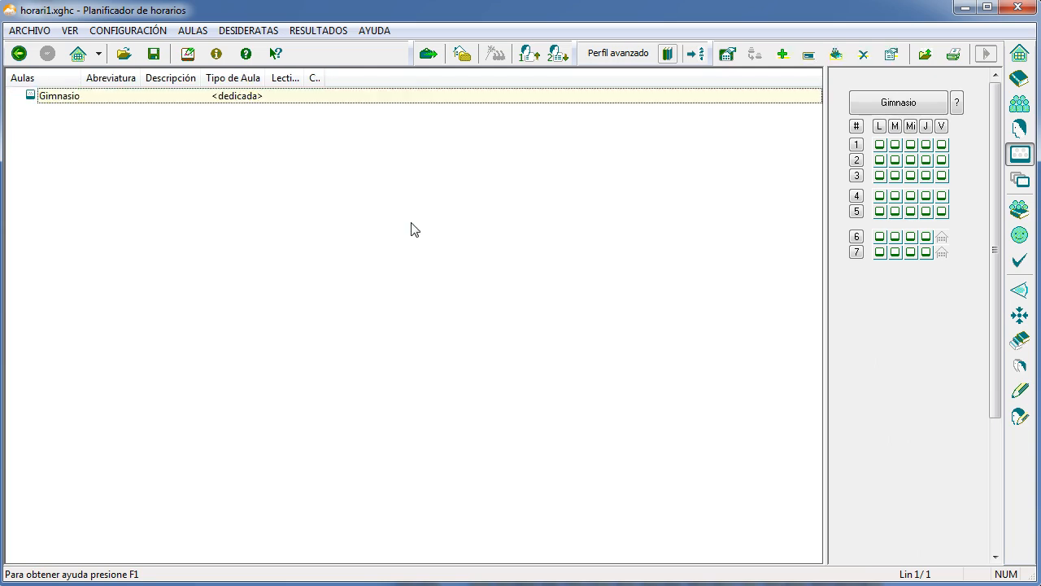
double_click(412, 229)
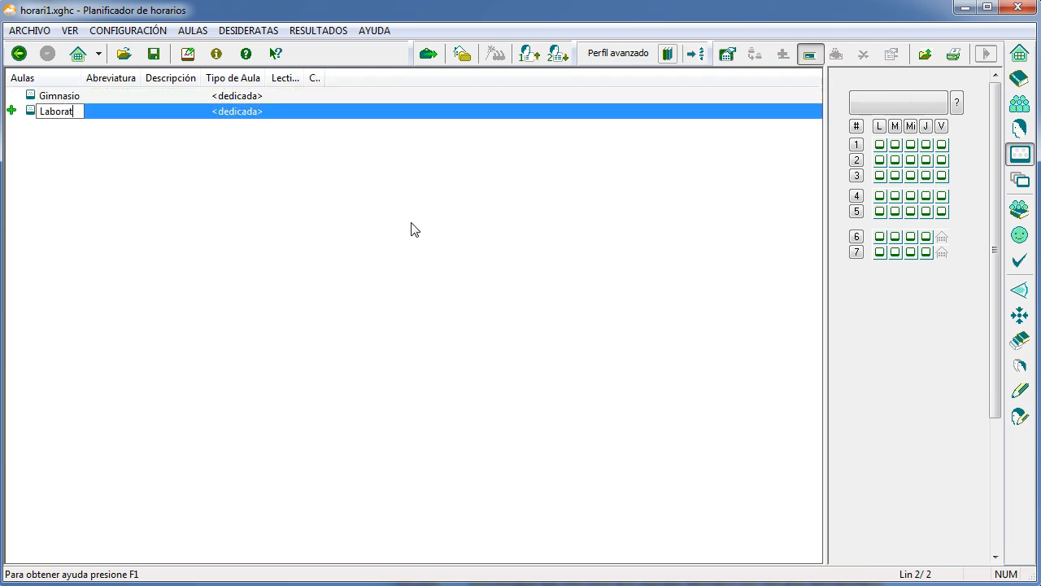
text(Laboratorio)
key(Return)
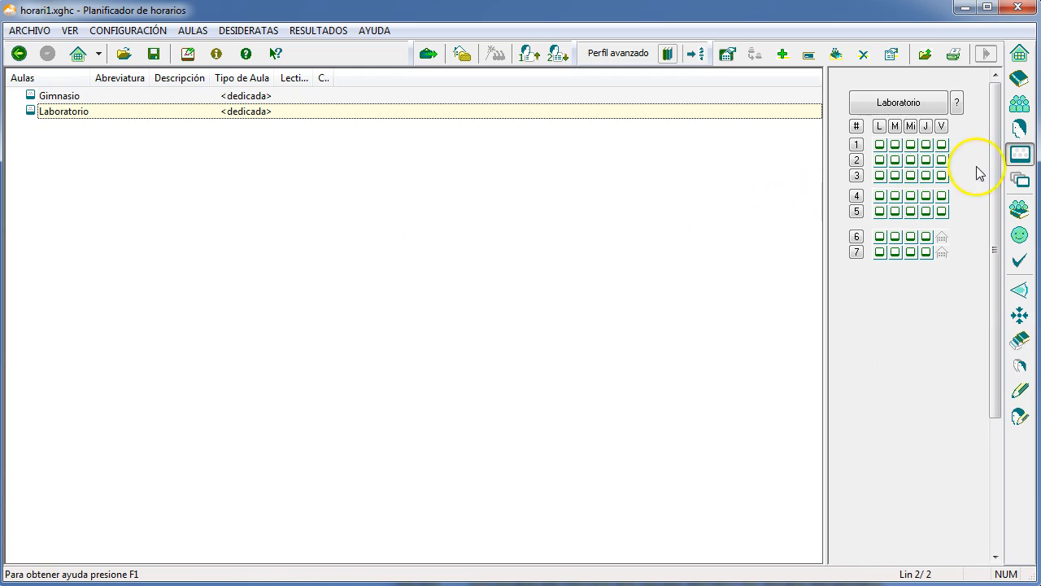
click(1020, 179)
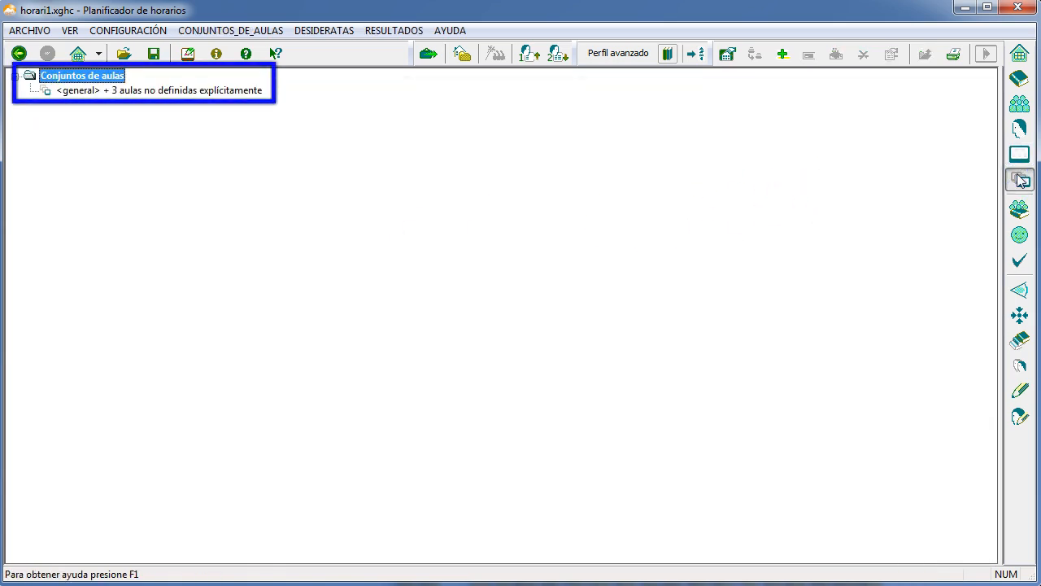
click(1000, 180)
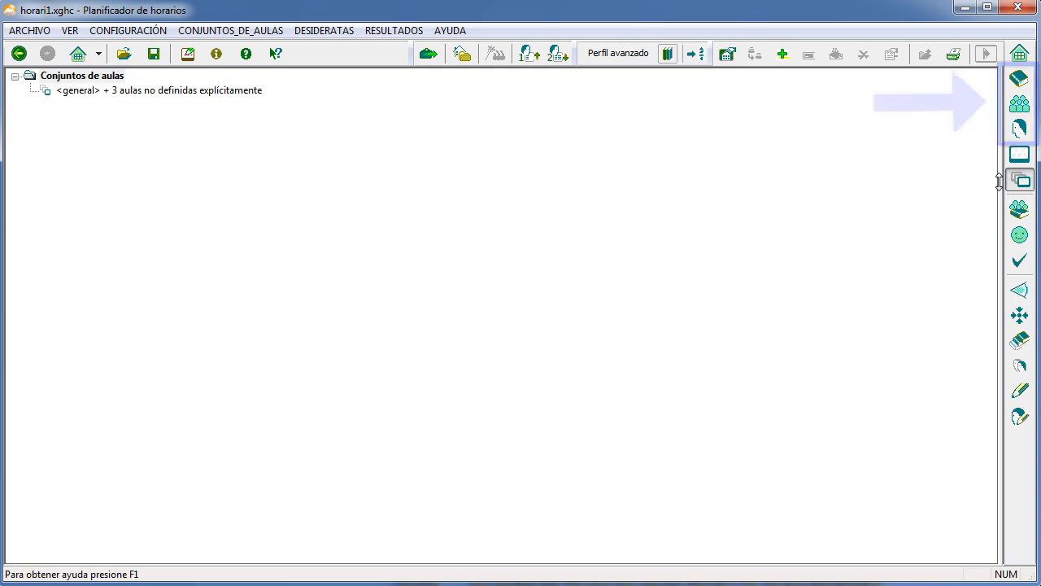
Step: Add the subjects CUL. CLAS. and ED. FIS. to the subject list
click(1023, 80)
text(CUL. CLAS.)
key(Return)
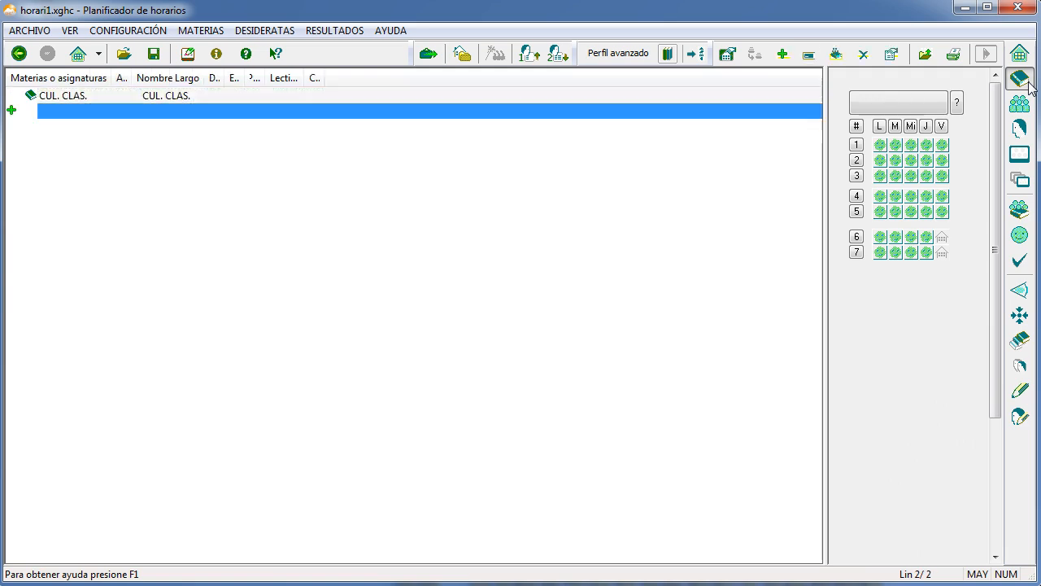
text(ED)
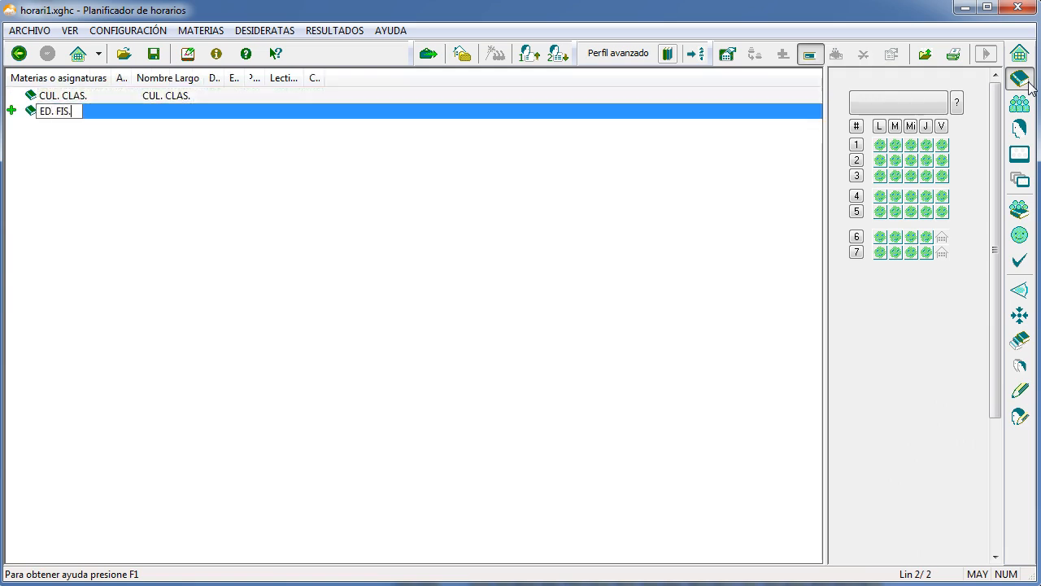
text(. FIS.)
key(Return)
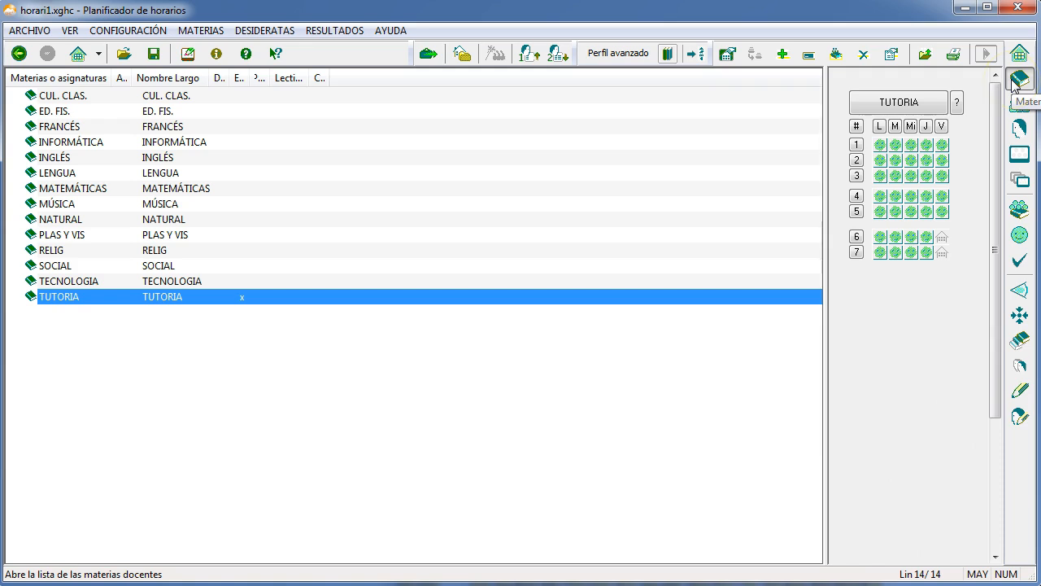
Step: Add the student group 1º A to the group list
click(1019, 104)
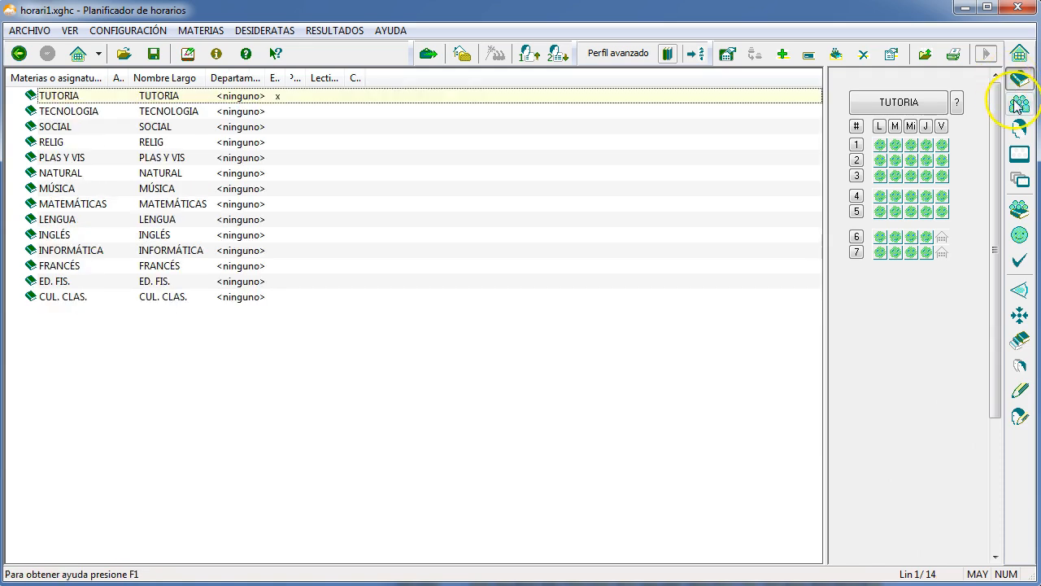
text(1º A)
key(Return)
key(Down)
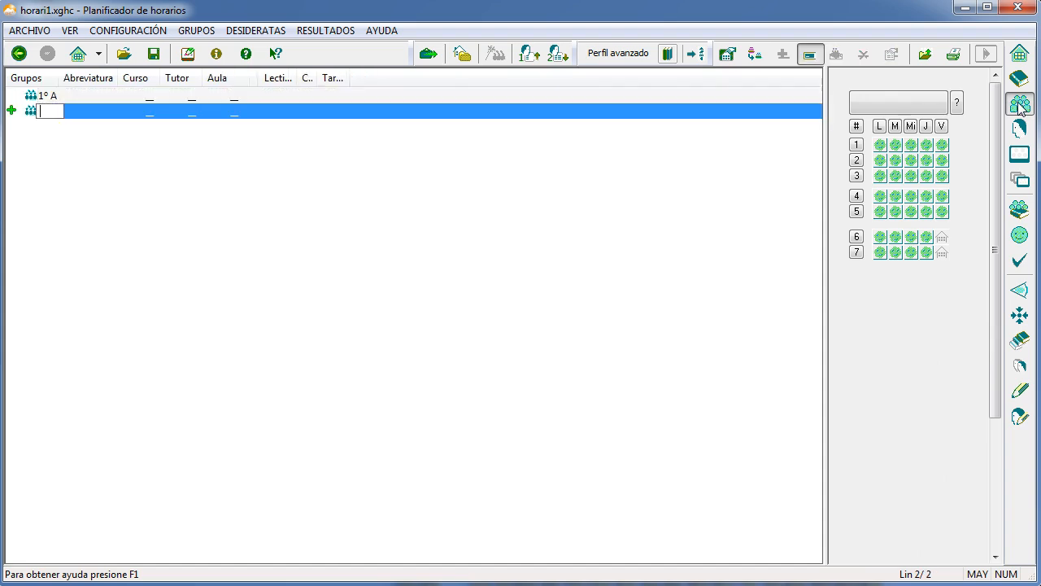
click(1021, 104)
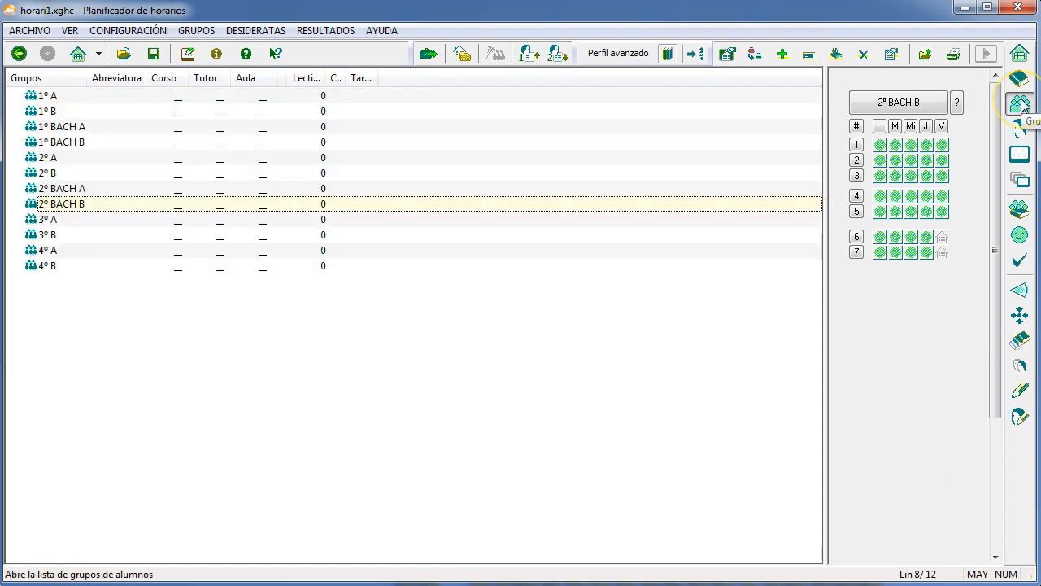
Step: Enter the names of the first two teachers in the teacher list
click(1020, 129)
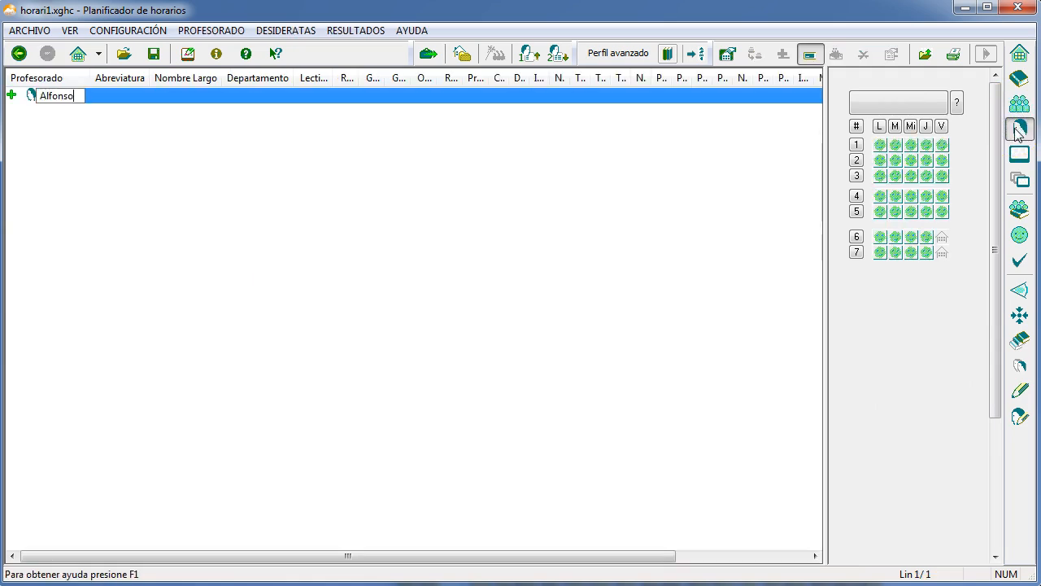
text(Alfonso)
key(Down)
text(Alicia)
key(Return)
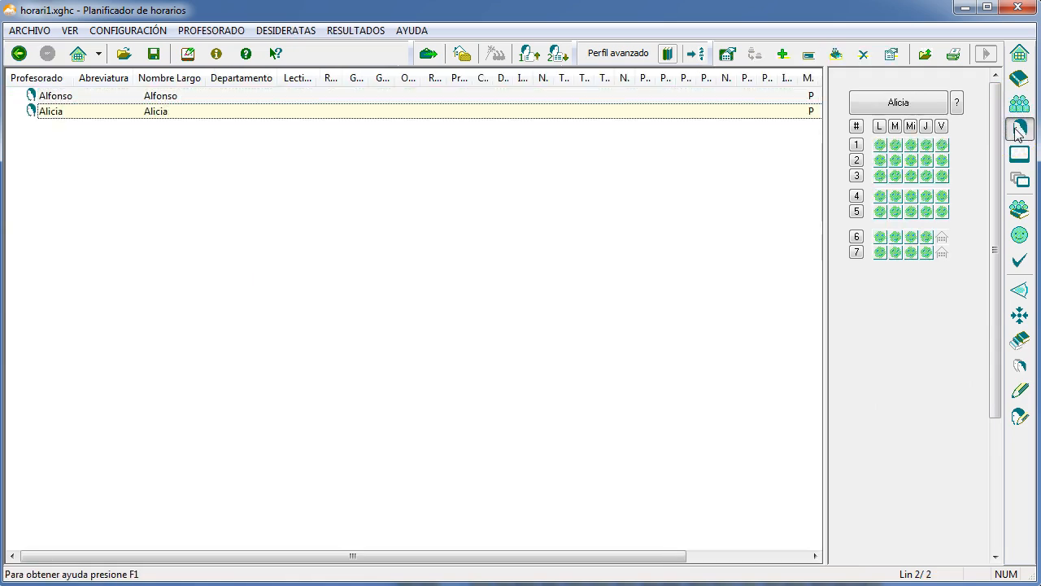
click(1021, 129)
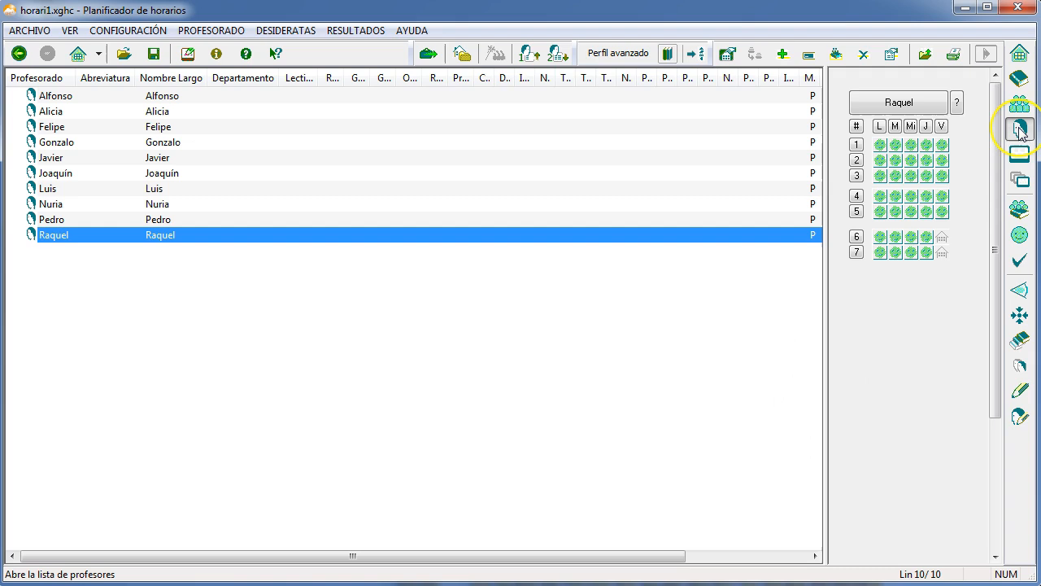
Step: Open the teaching sessions and filter them by group 3º A
click(1020, 209)
click(627, 81)
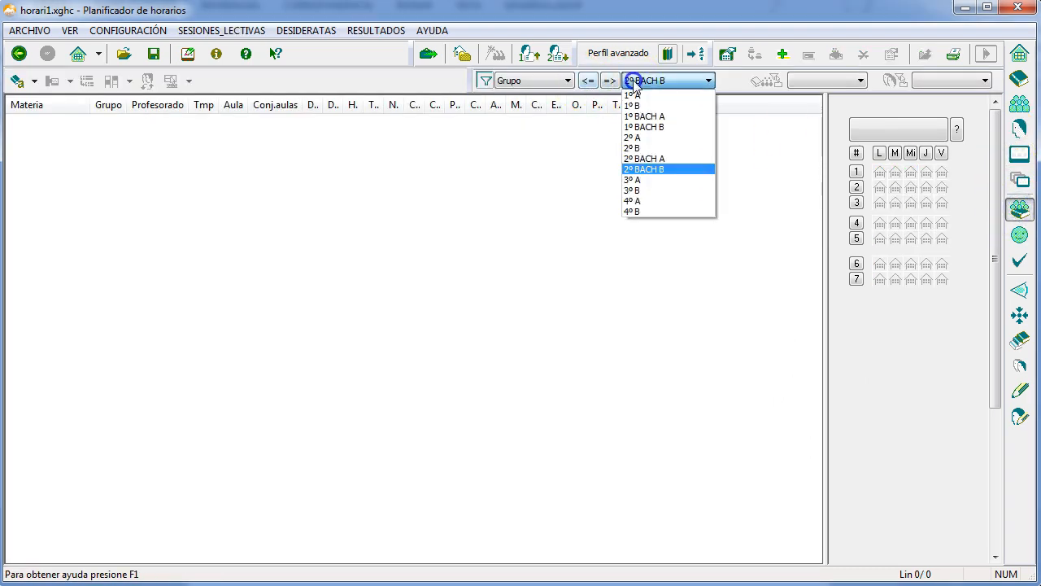
click(655, 180)
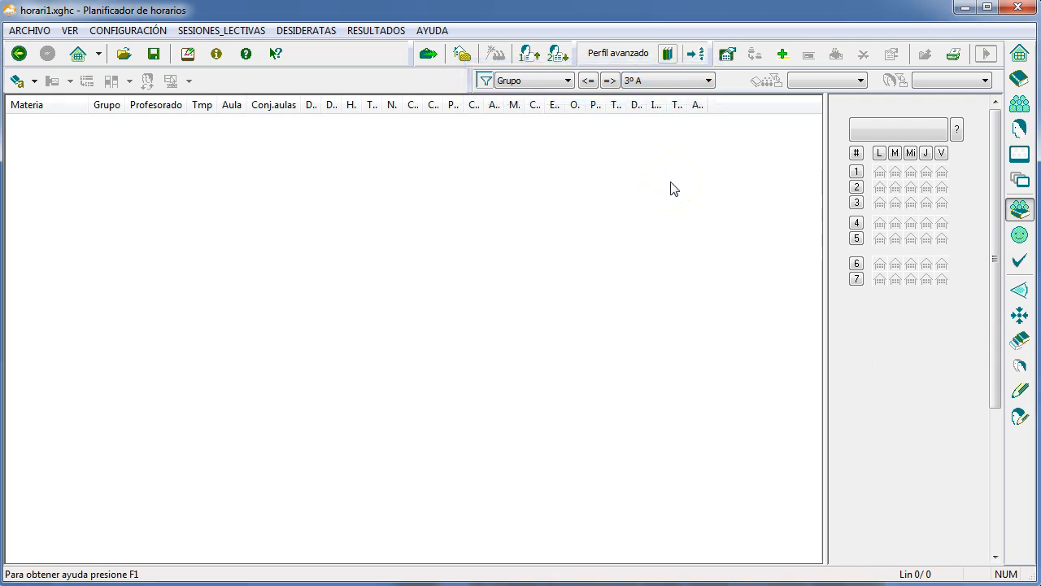
Step: Add a NATURAL session for 3º A with its teacher, weekly distribution 1111, any classroom and the general classroom set
key(Insert)
key(n)
key(Return)
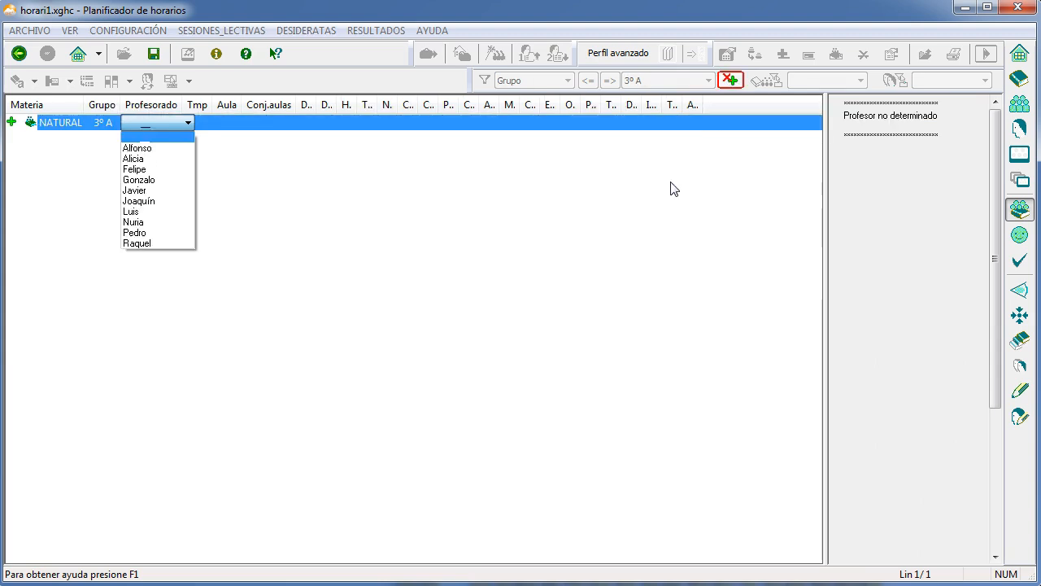
key(n)
key(Return)
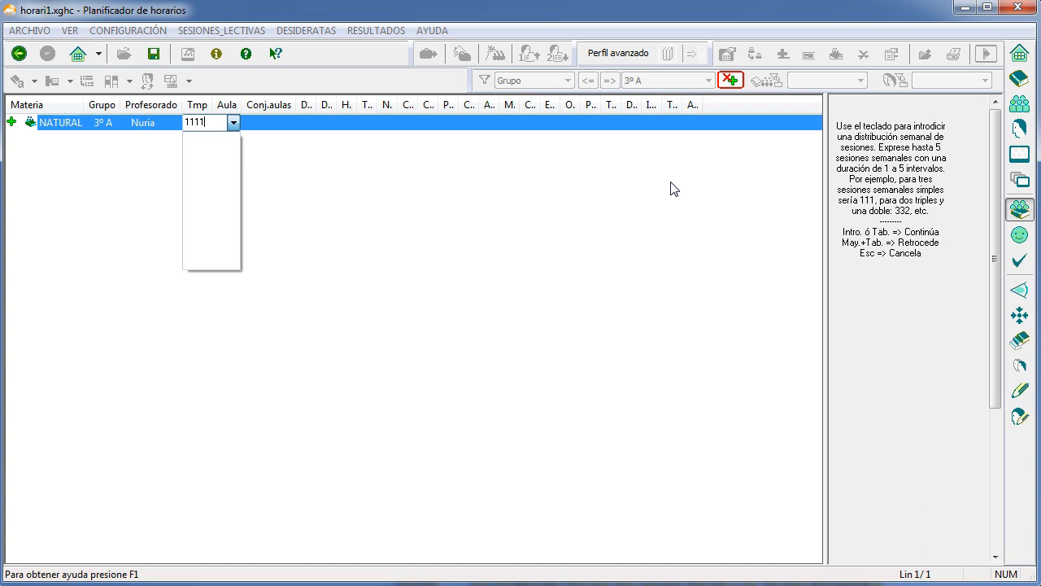
text(1)
key(Return)
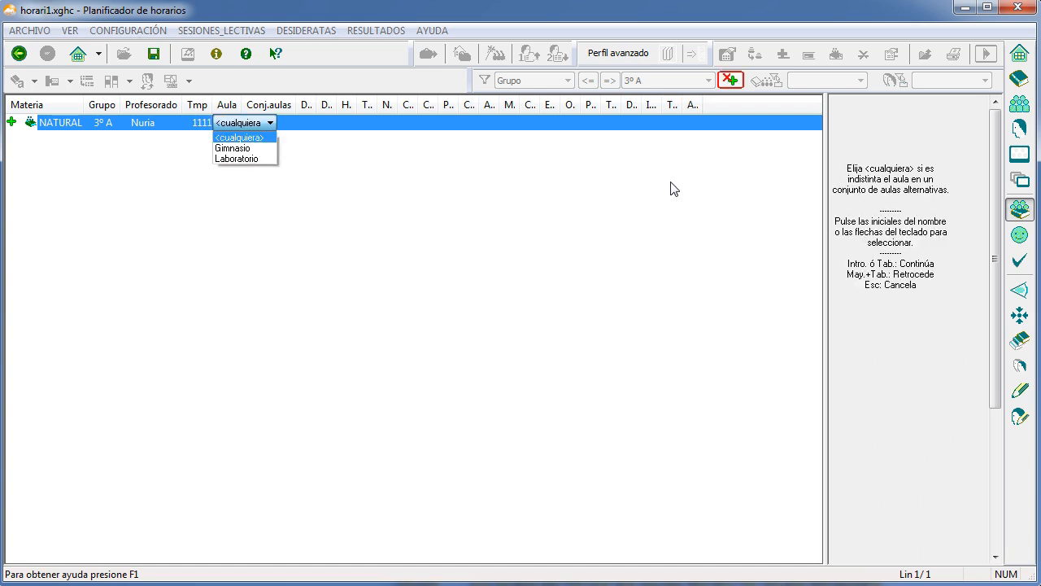
key(Return)
key(Return)
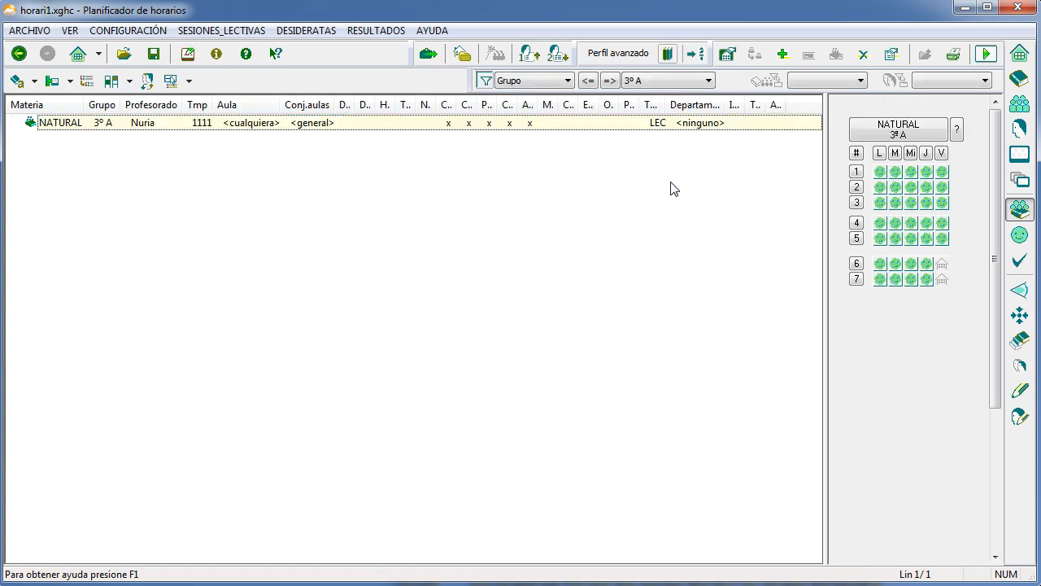
Step: Add a TECNOLOGIA session for 3º A with its teacher, weekly distribution 21 and the classroom Laboratorio
key(Insert)
key(t)
key(Return)
key(j)
key(Return)
text(21)
key(Return)
key(l)
key(Return)
key(Return)
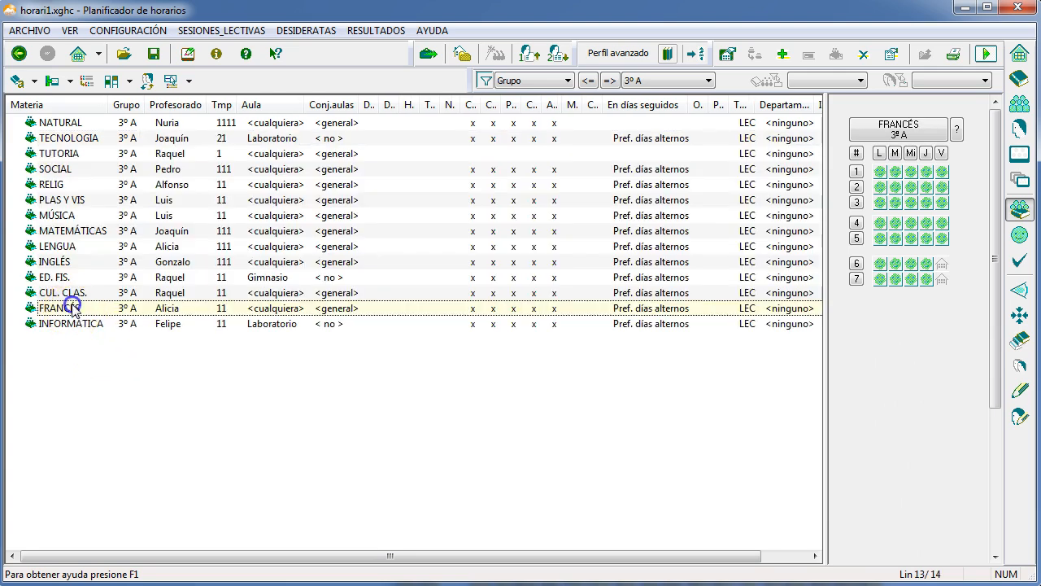
Step: Make the FRANCÉS sessions of 3º A simultaneous with CUL. CLAS., held in another classroom
drag(70, 306, 72, 296)
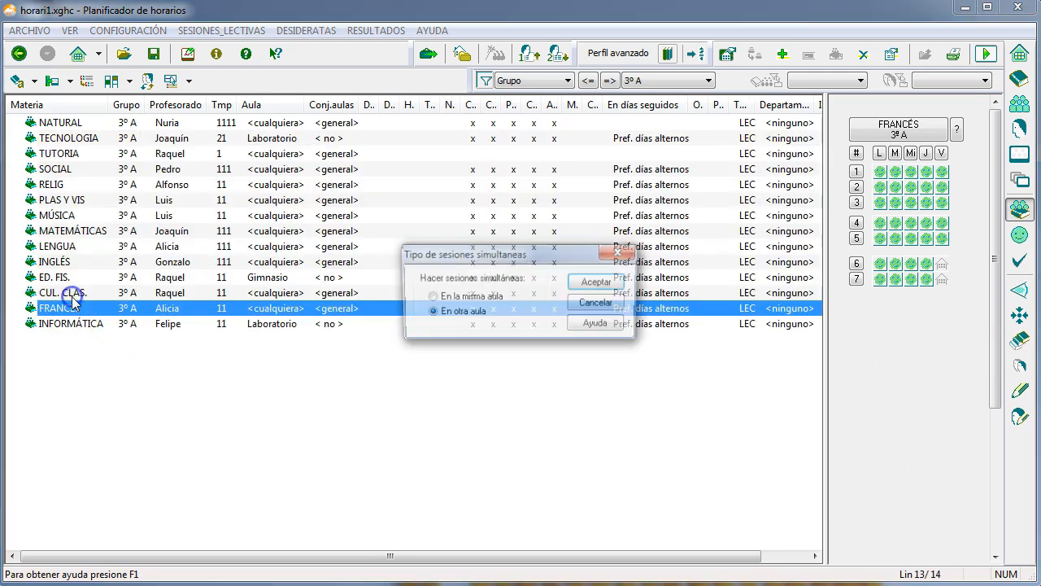
click(596, 283)
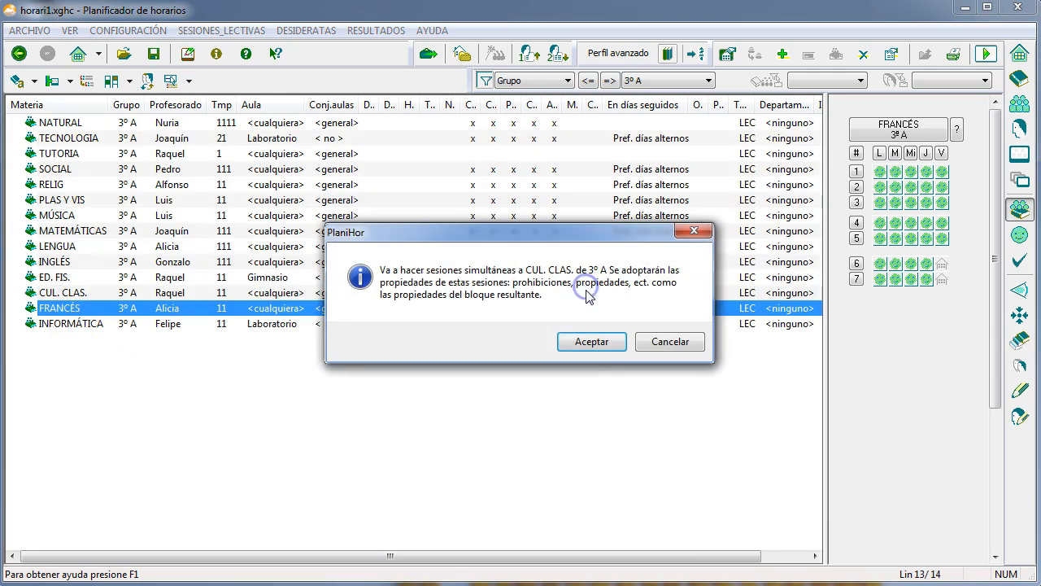
click(599, 342)
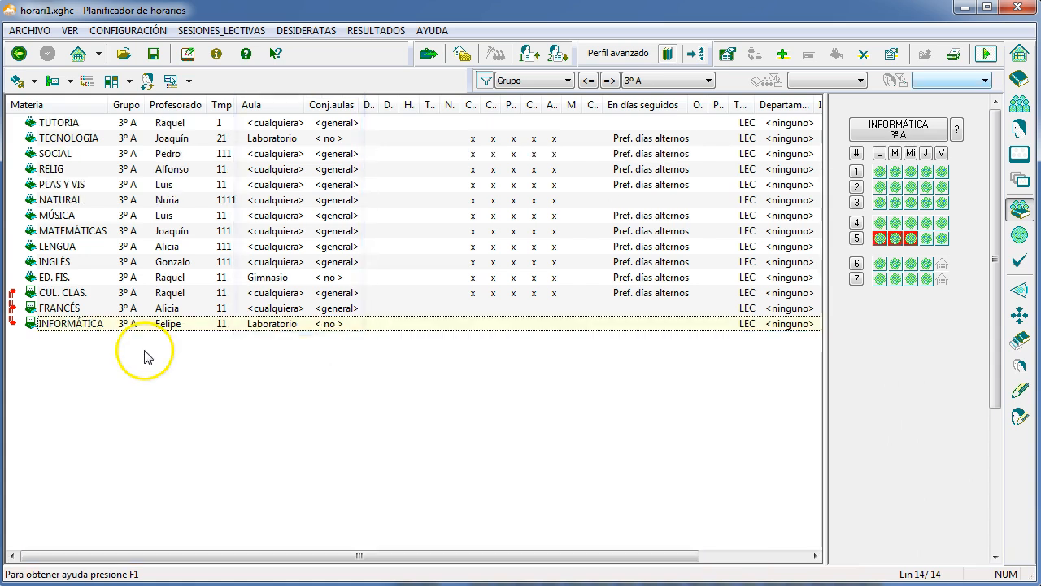
Step: Open the properties of group 3º A to compare its assigned teaching sessions with the total hours in the time frame
click(1017, 103)
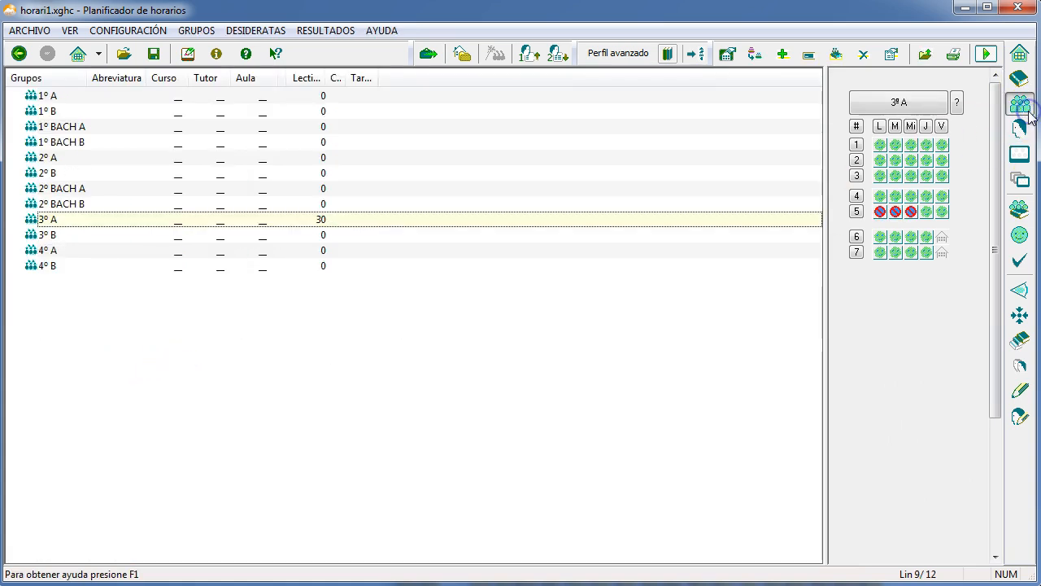
click(925, 106)
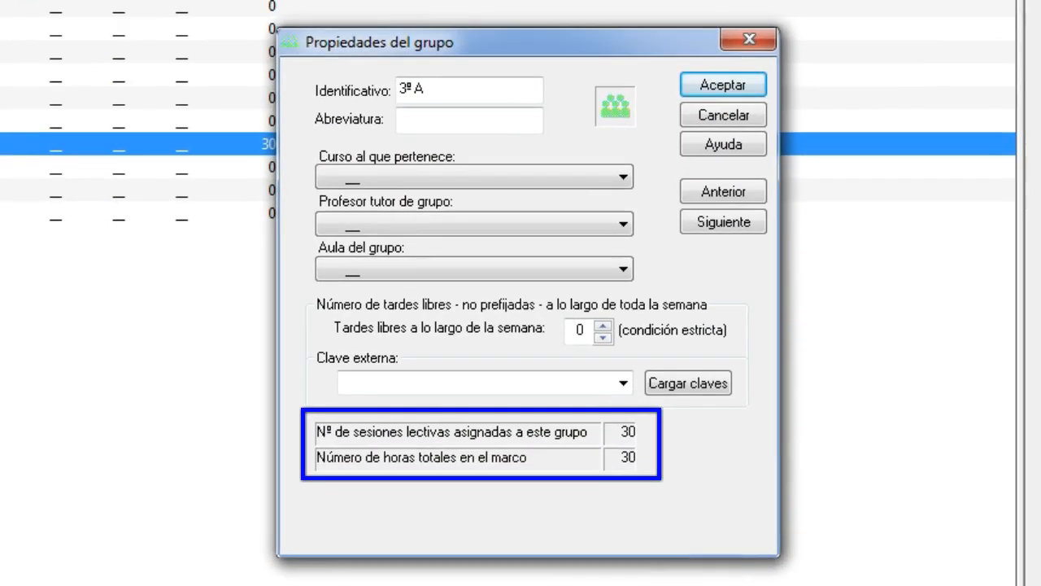
click(743, 87)
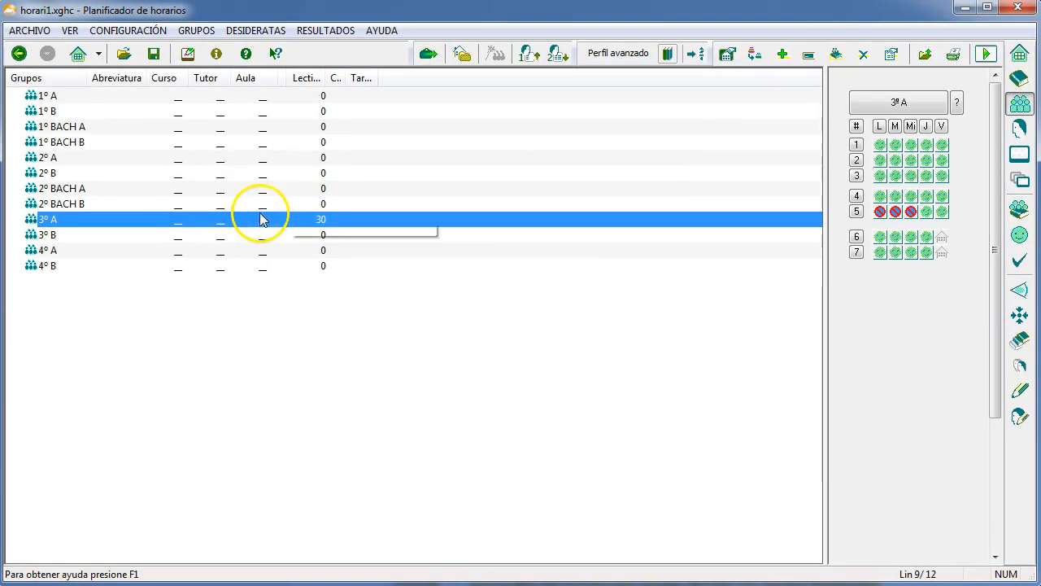
Step: Generate a timetable from the current data and open the result for editing
click(986, 53)
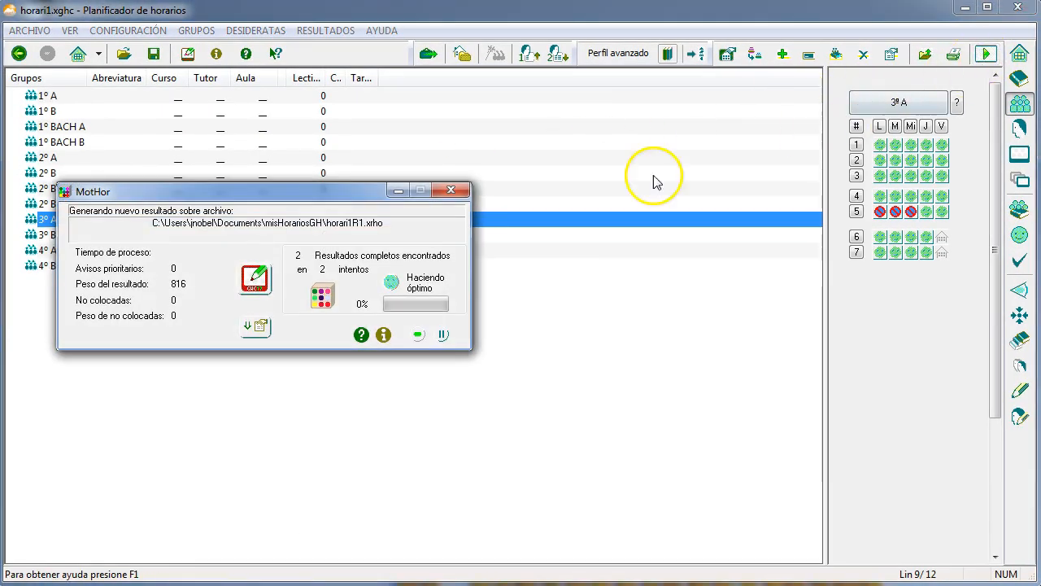
click(253, 291)
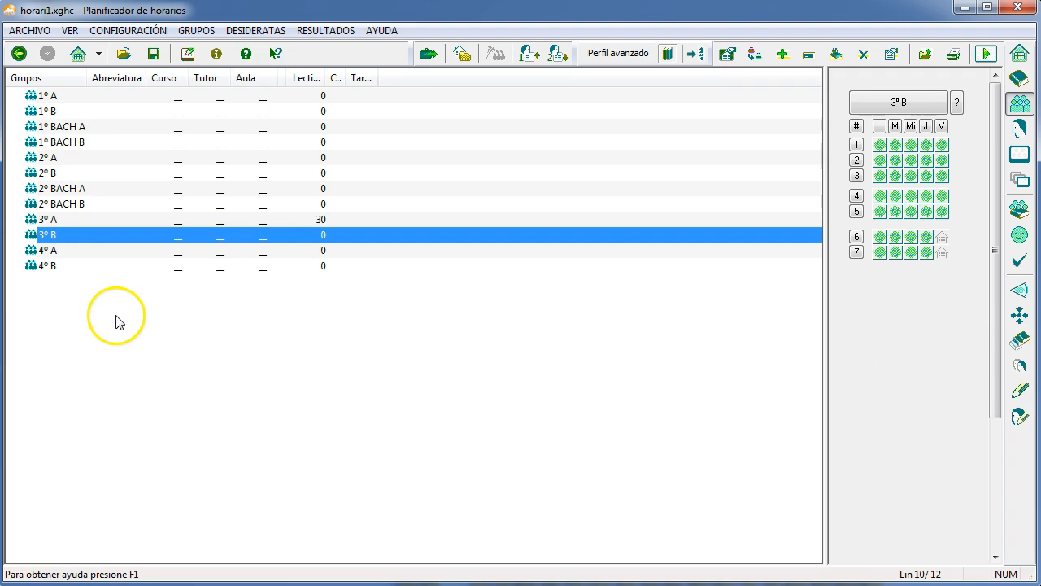
Step: Copy the session structure of group 3º A to group 3º B
right_click(71, 236)
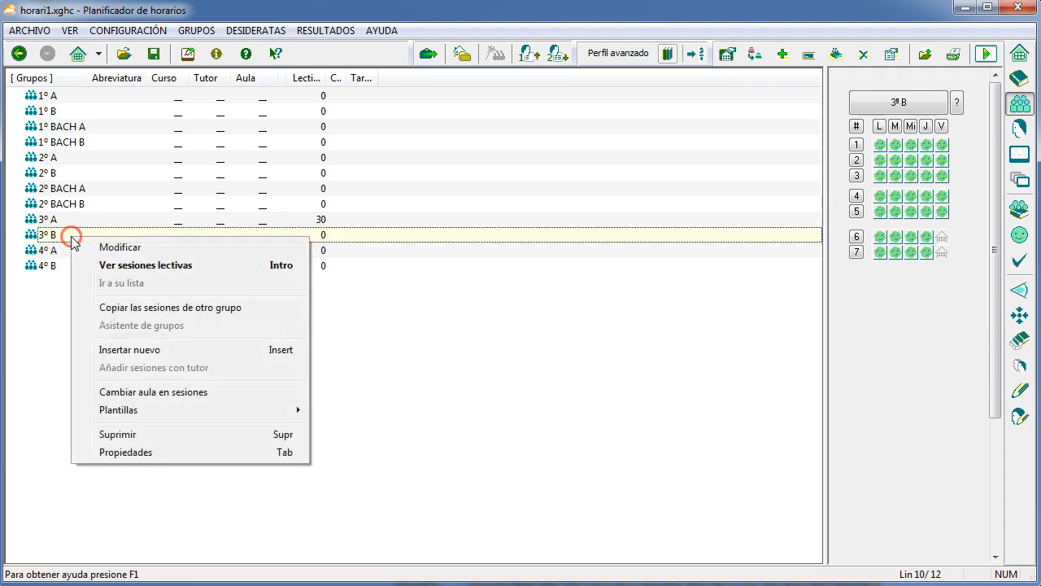
click(249, 306)
click(453, 299)
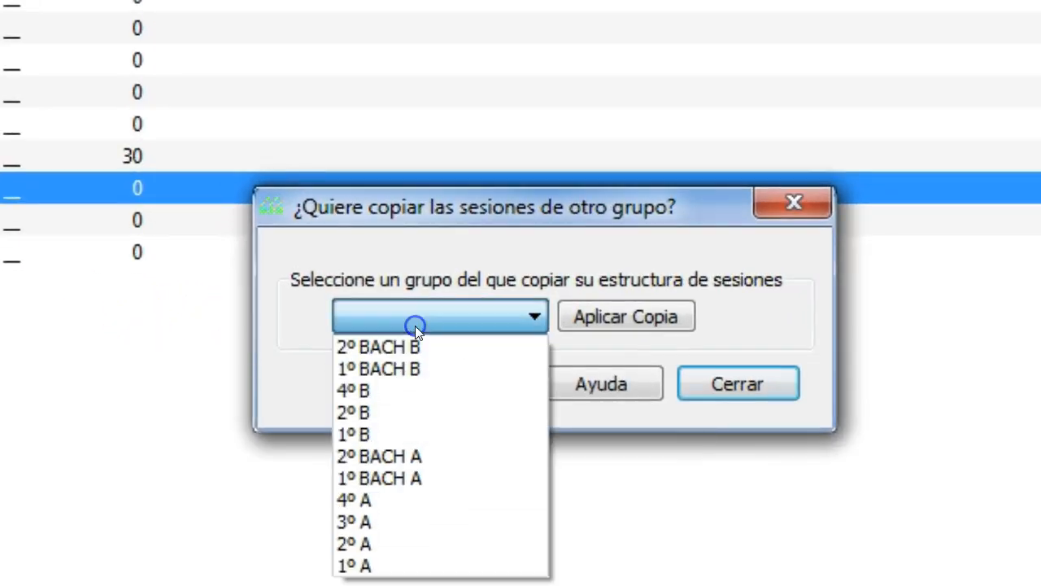
click(439, 519)
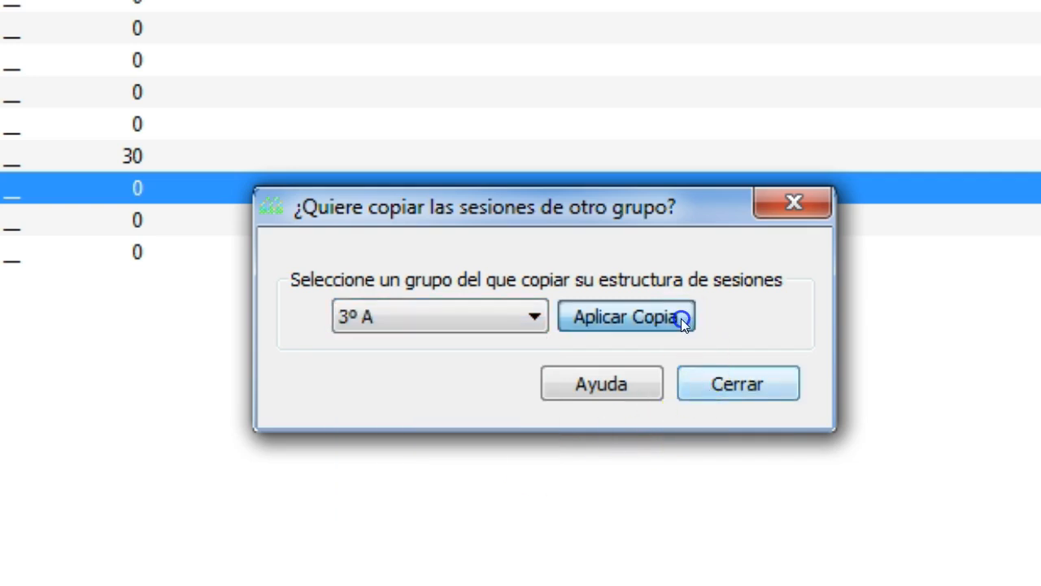
click(615, 318)
click(813, 398)
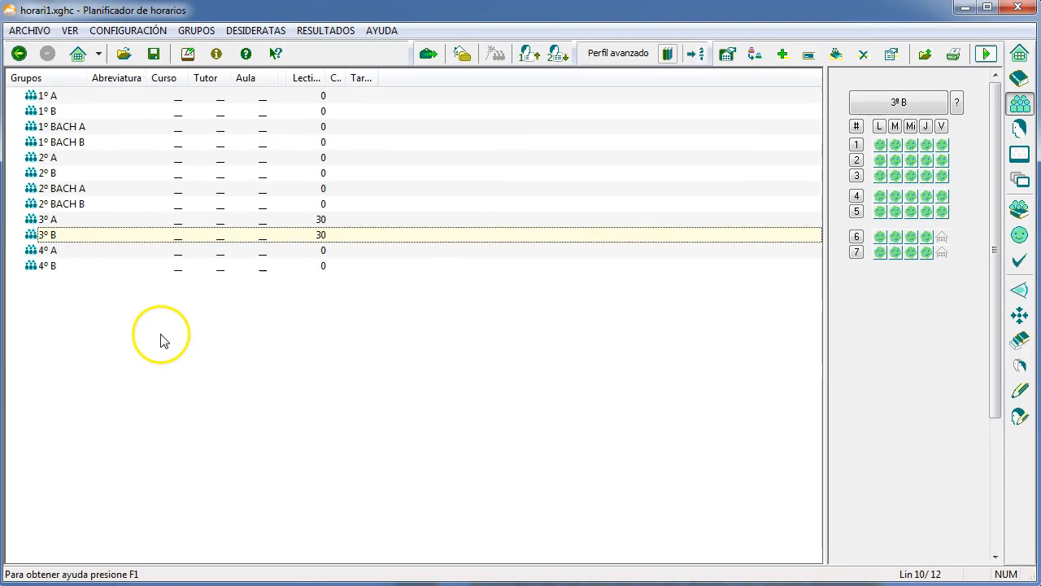
Step: Open the teaching sessions of 3º B and undo the simultaneous links of its INFORMÁTICA and FRANCÉS sessions
double_click(75, 235)
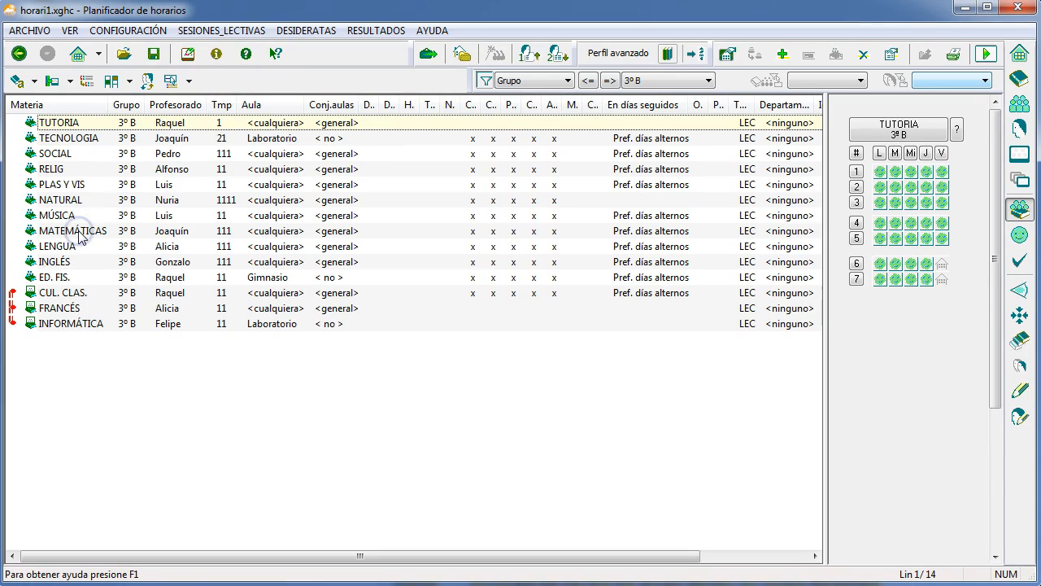
click(82, 233)
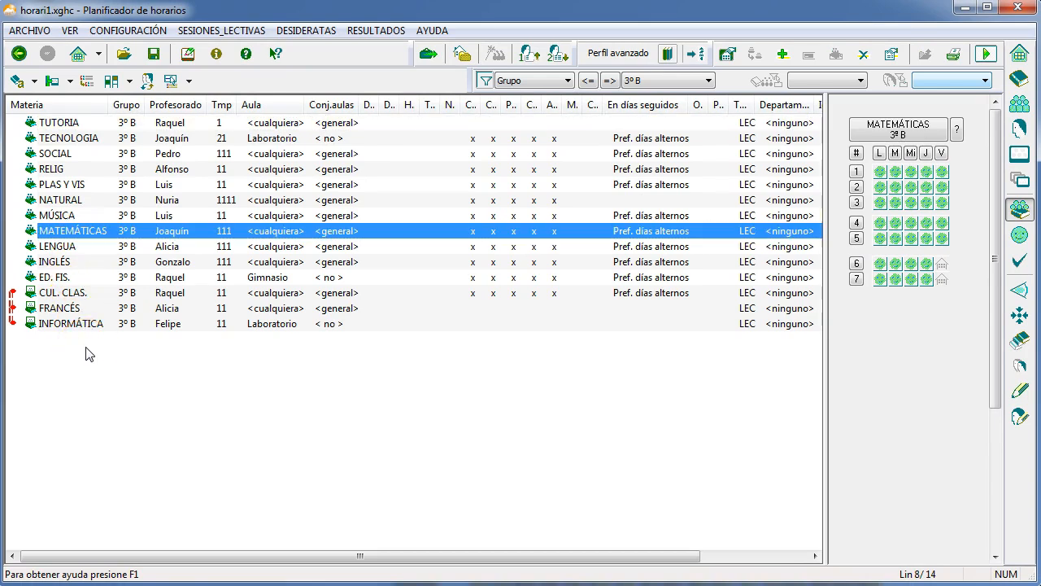
drag(76, 326, 79, 366)
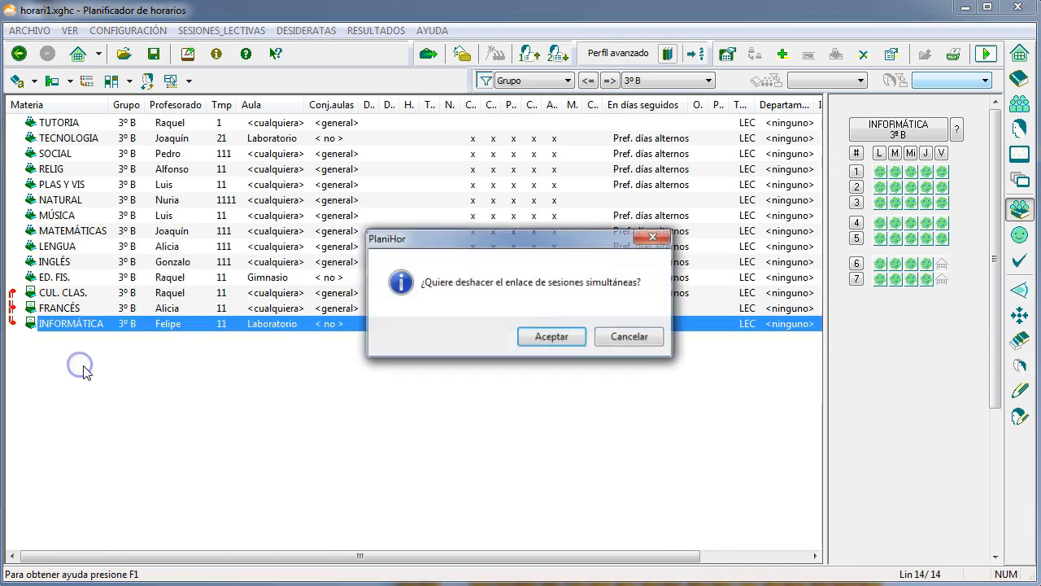
click(543, 336)
drag(80, 308, 83, 366)
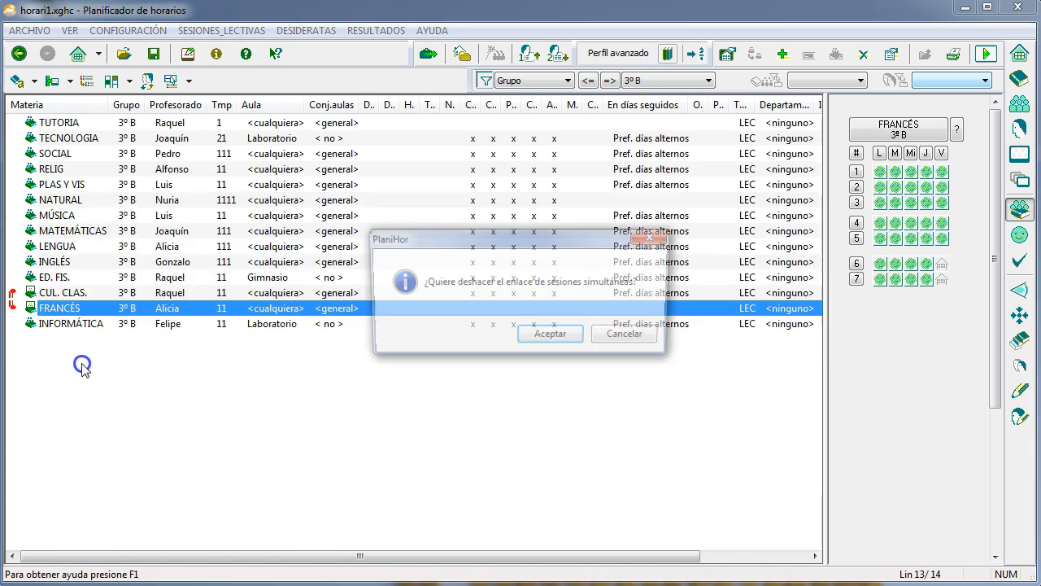
click(547, 332)
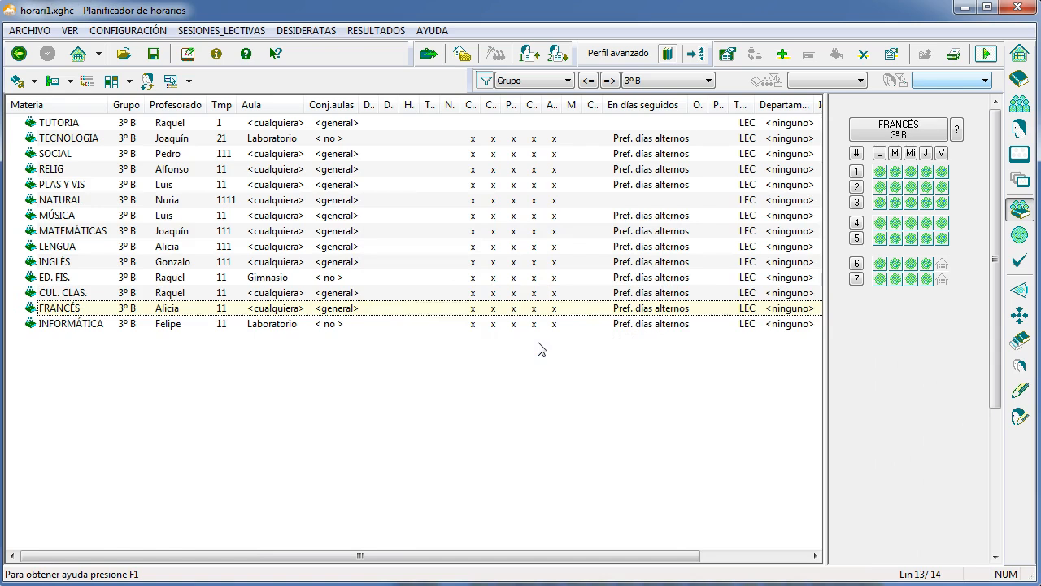
Step: Remove the group filter and join the CUL. CLAS., FRANCÉS and INFORMÁTICA sessions of 3º B to the simultaneous ones of 3º A
click(449, 155)
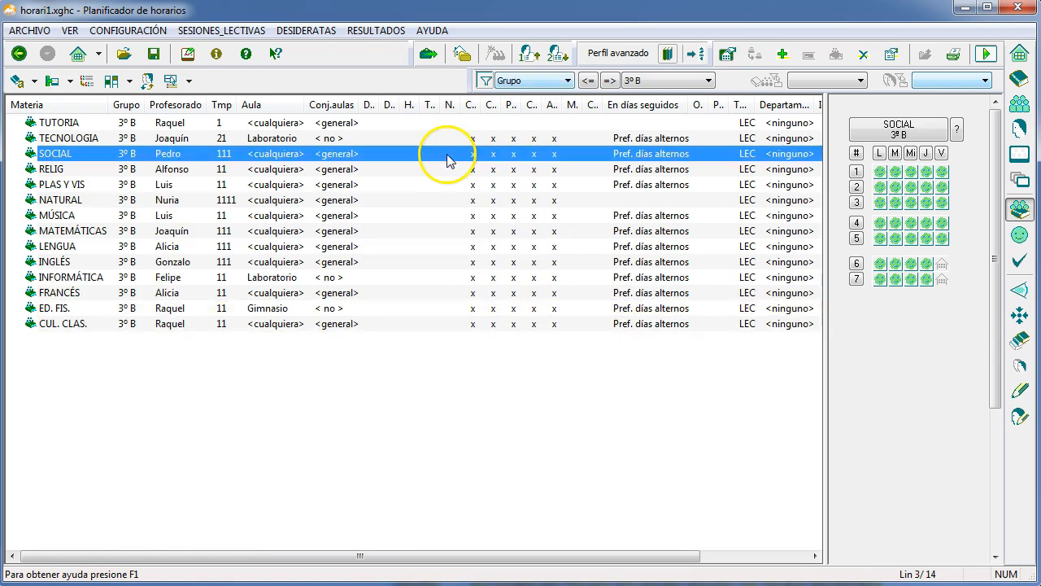
click(485, 81)
click(69, 492)
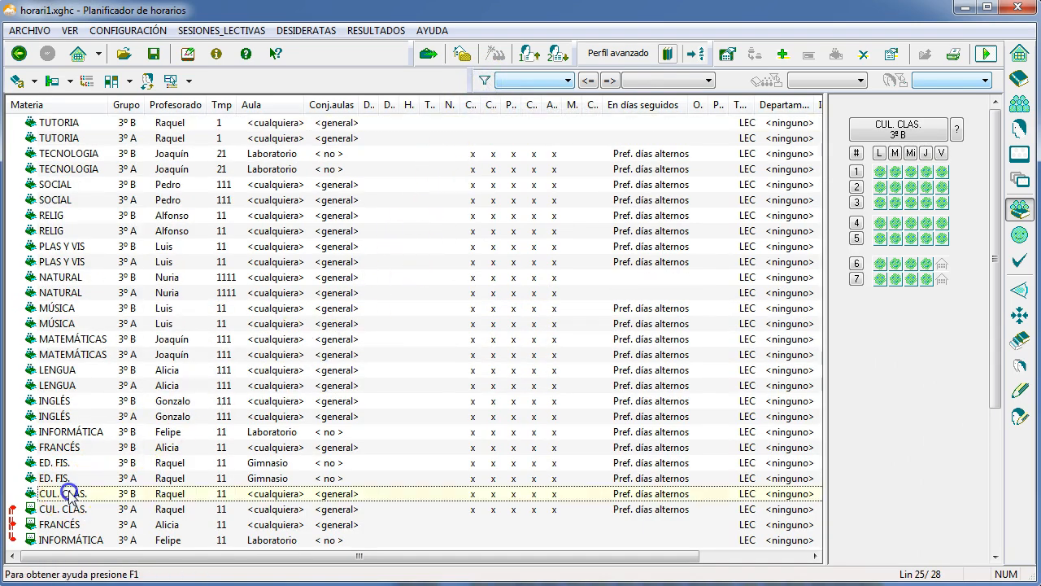
drag(77, 510, 75, 510)
click(436, 300)
click(598, 282)
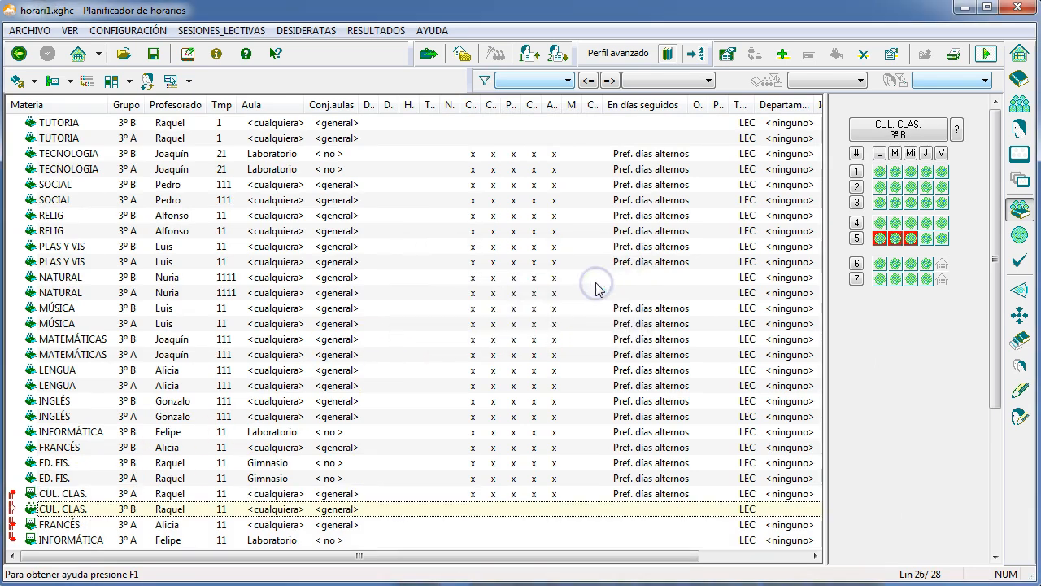
click(116, 436)
click(101, 541)
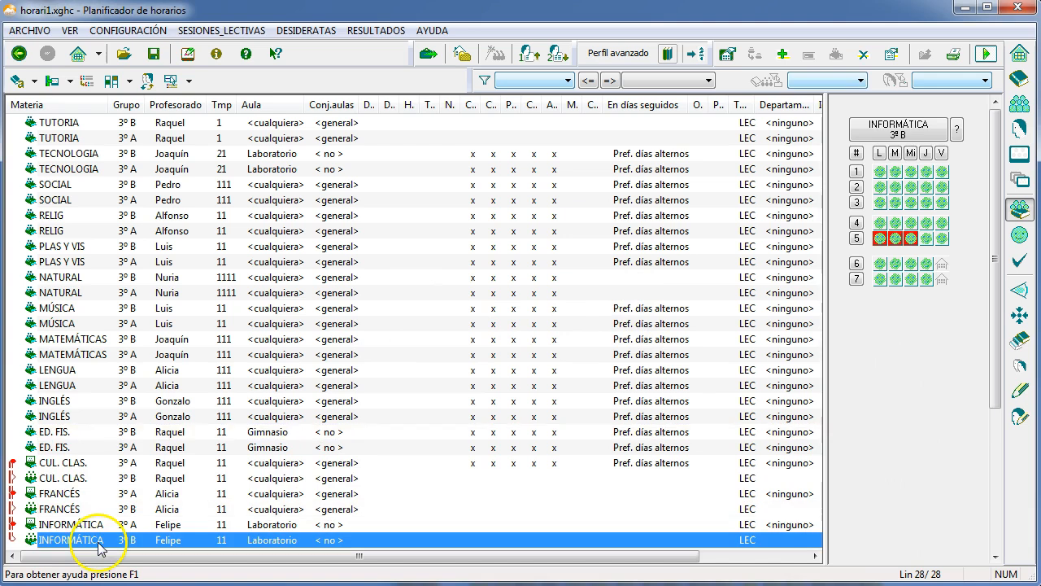
Step: Fix the TUTORIA session of 3º B in the fifth period on Thursday
click(69, 123)
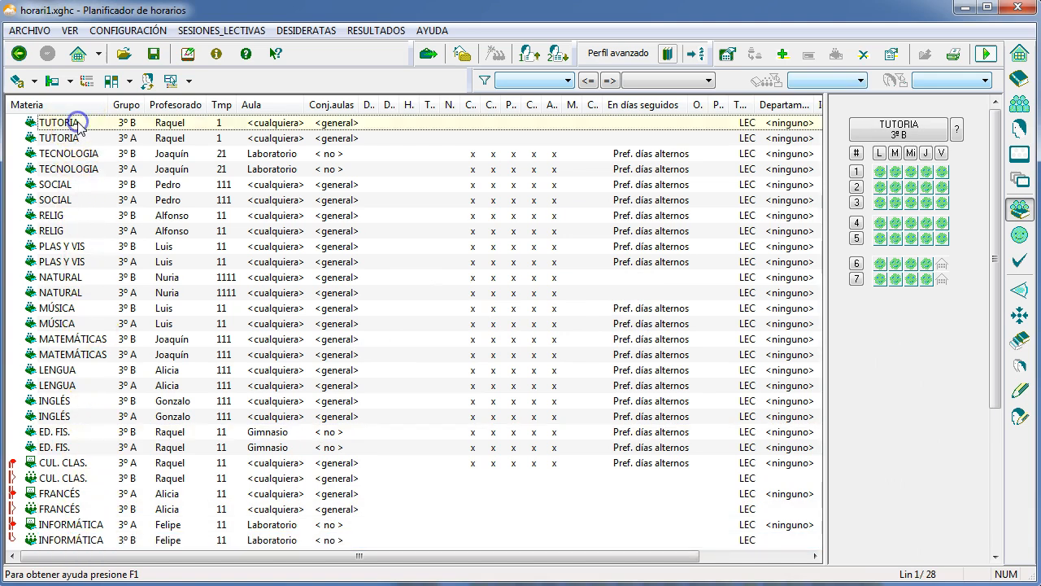
click(927, 238)
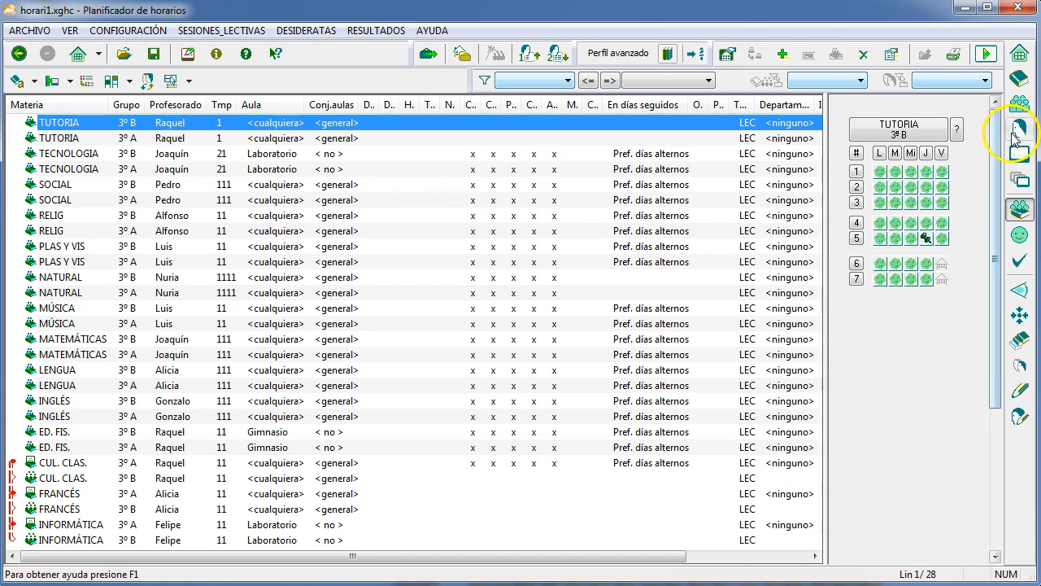
Step: For the second teacher in the list, block Monday's first two periods and mark the fifth period as undesirable every day
click(1017, 131)
click(881, 147)
click(881, 160)
click(856, 213)
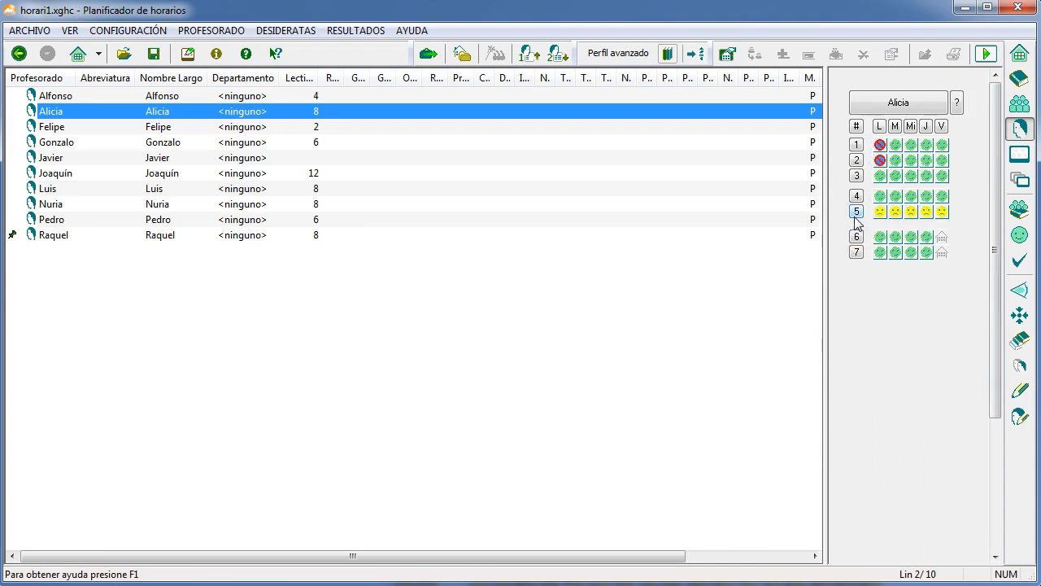
click(844, 212)
Step: Strictly require one completely free day for the same teacher in the free-period properties
click(864, 107)
click(449, 180)
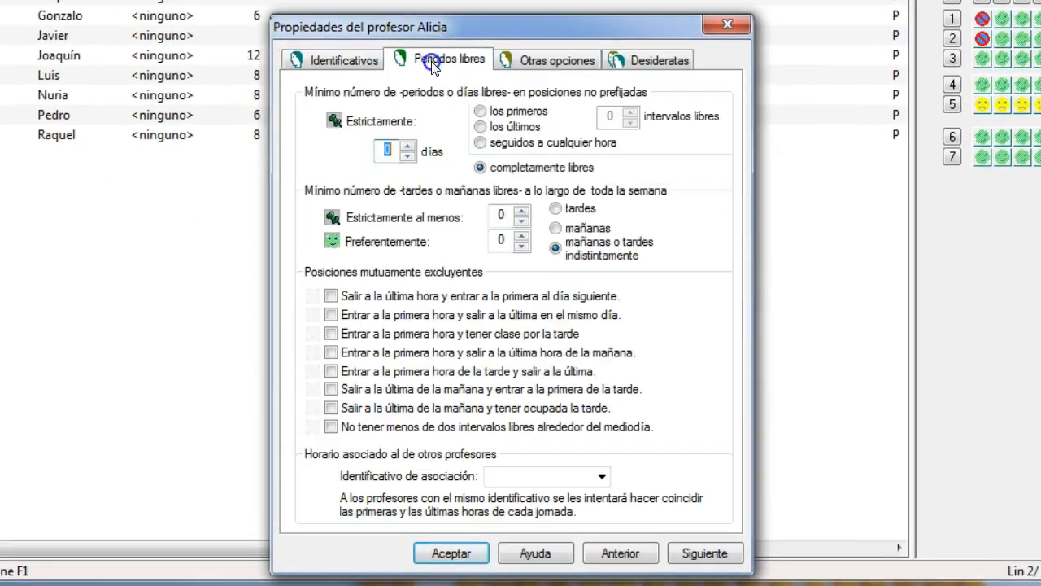
click(409, 146)
click(447, 555)
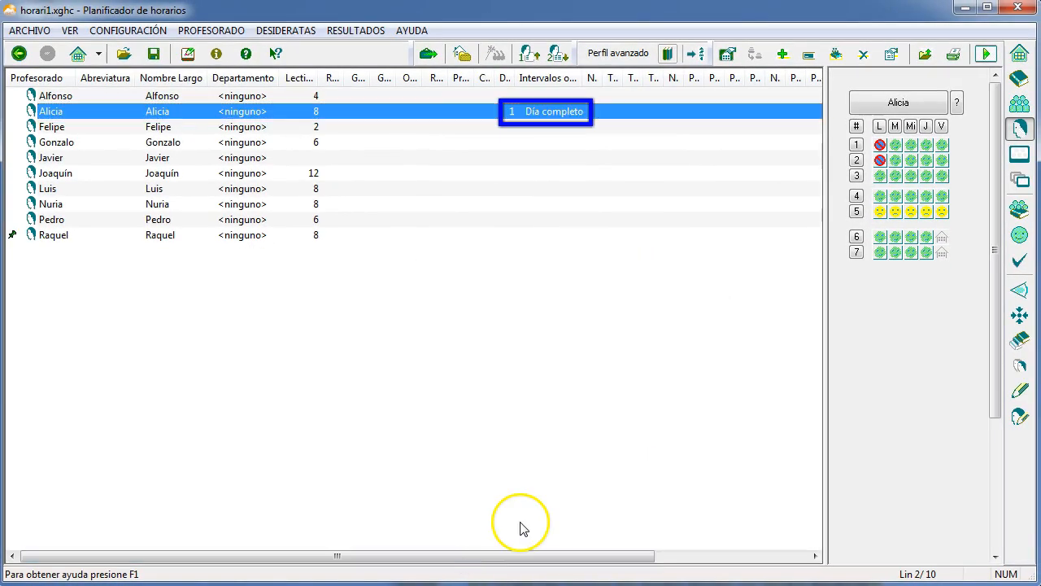
Step: Review the weights of the optimization criteria and the validation messages
click(1019, 236)
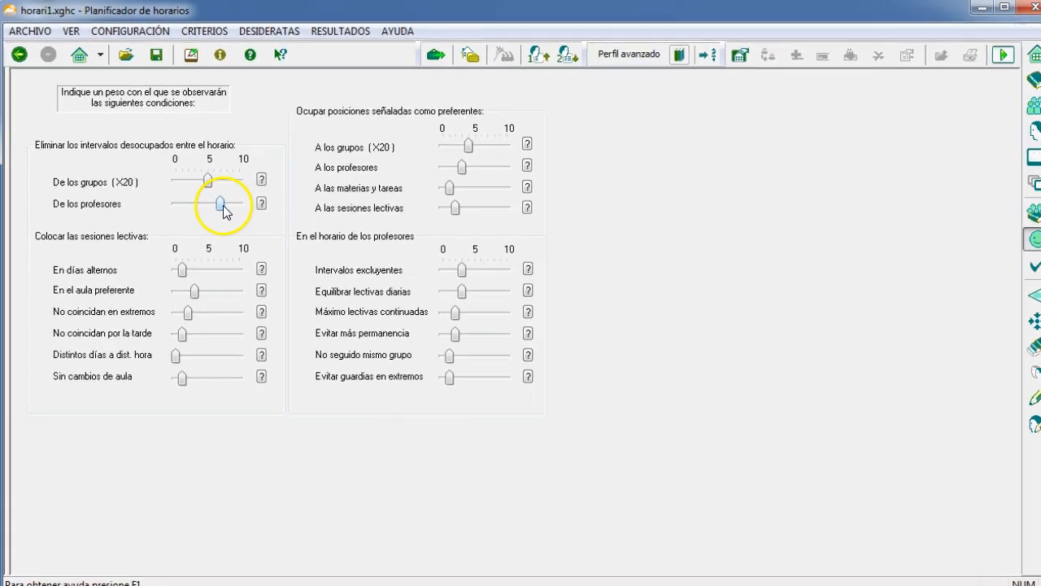
click(1019, 262)
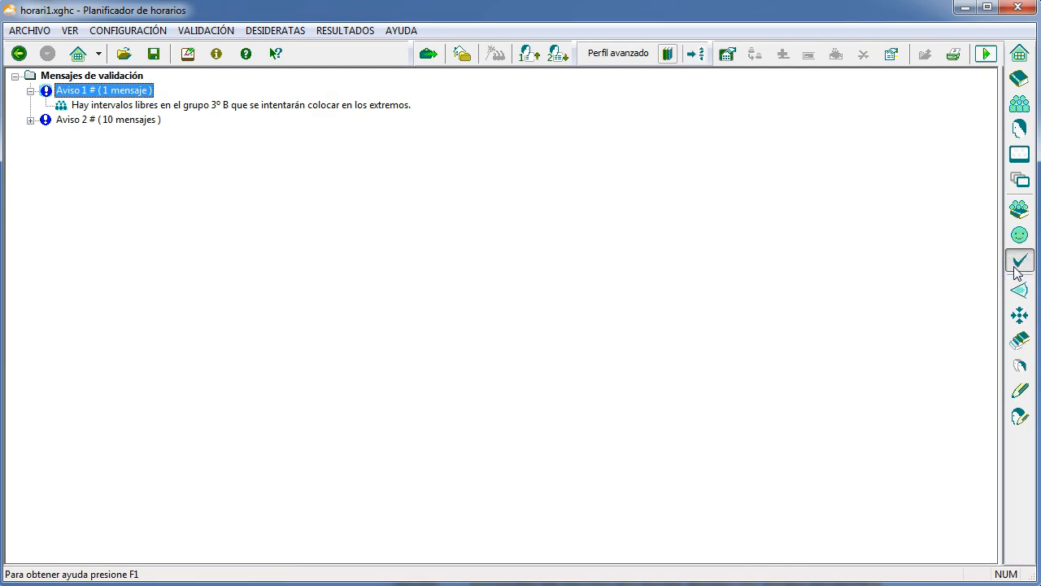
click(1019, 234)
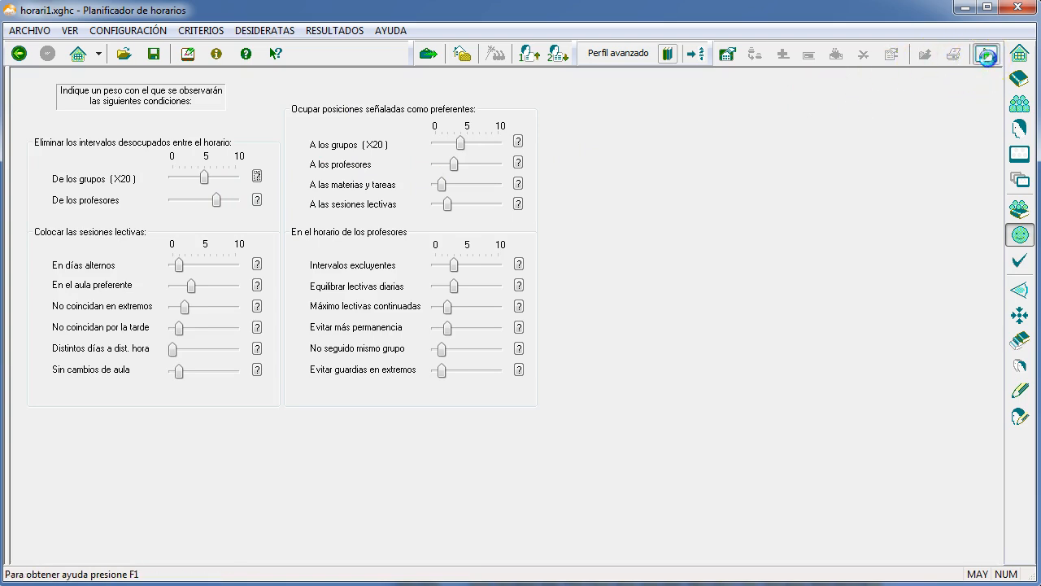
Step: Generate the timetable and place the unplaced FISICA session of 3º A on Miércoles at 13:30
click(987, 55)
click(210, 217)
click(316, 31)
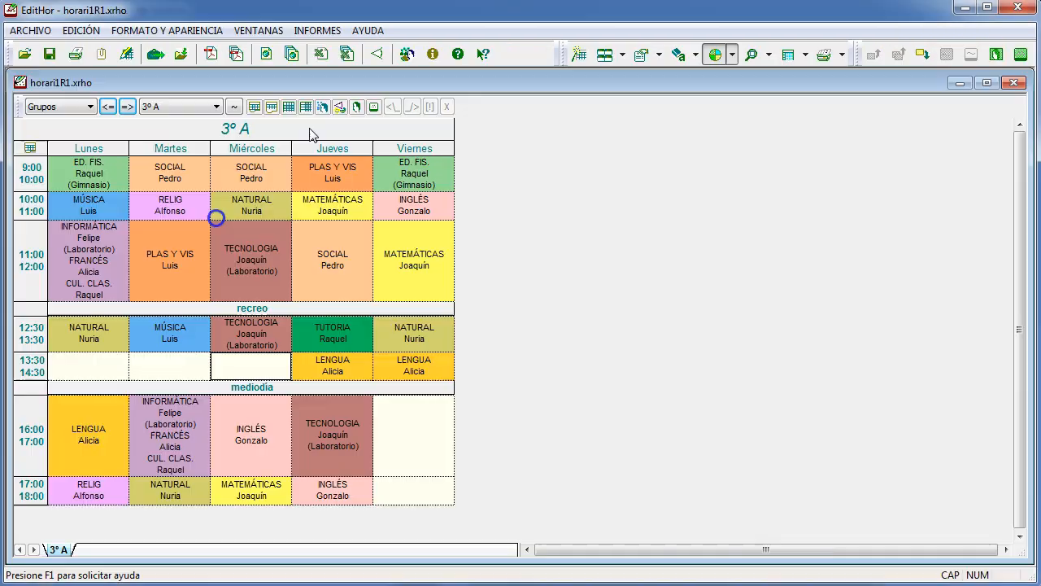
click(337, 68)
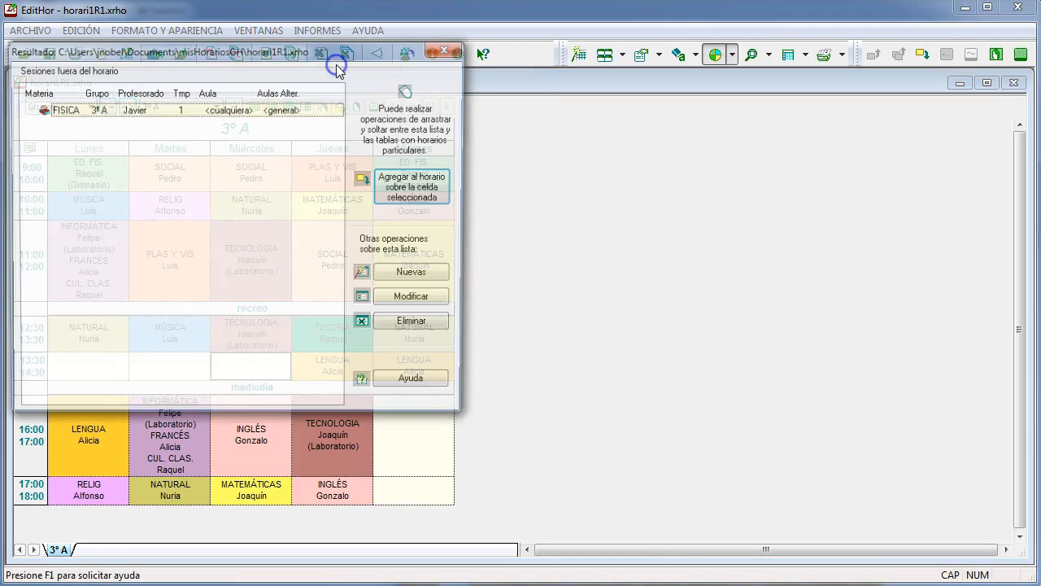
drag(333, 57, 675, 79)
drag(583, 129, 232, 364)
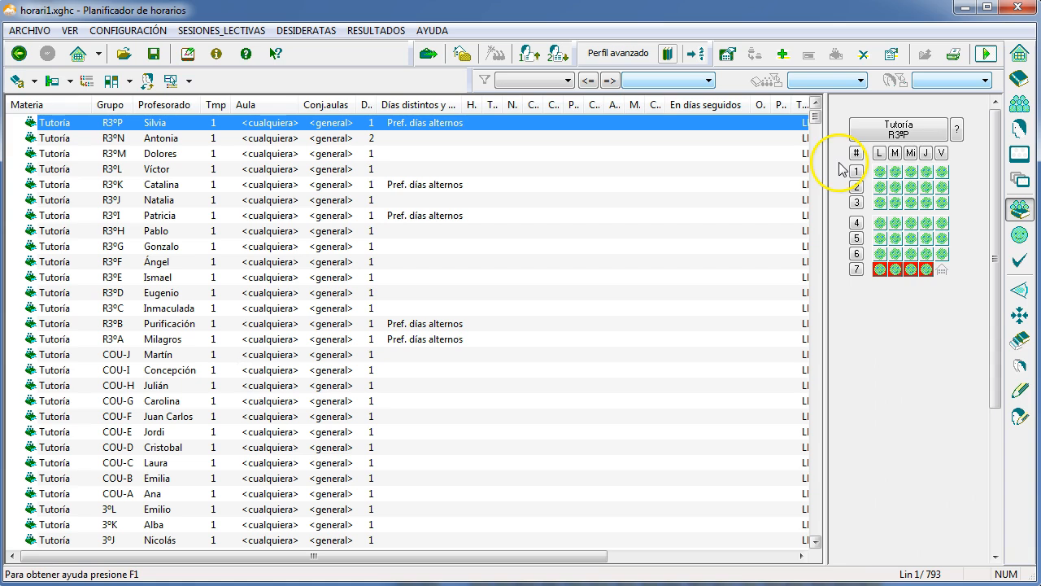
Step: Generate the timetable for the larger school's sessions and browse the teachers' timetables and those of another category
click(986, 55)
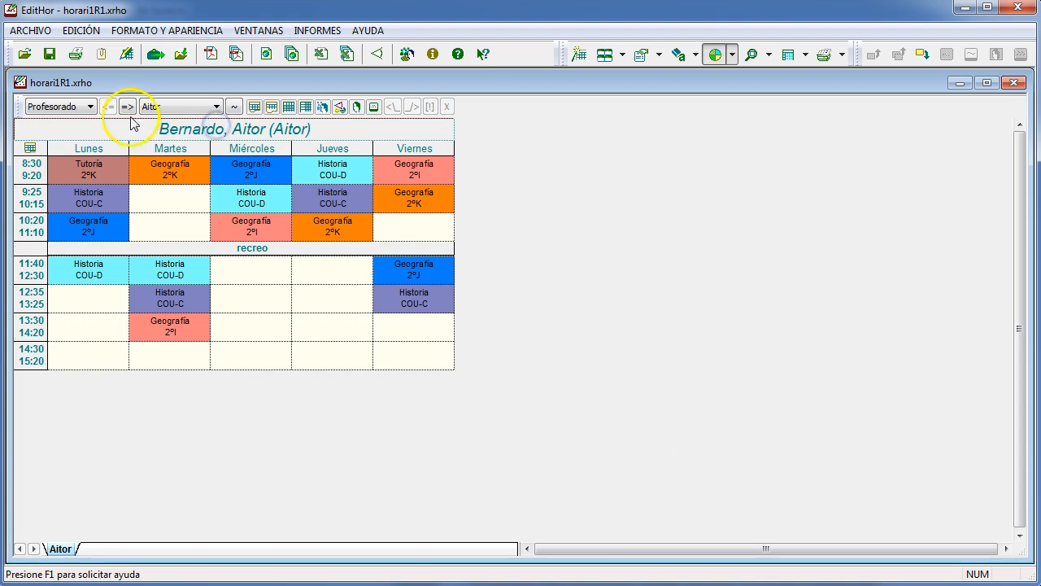
click(127, 109)
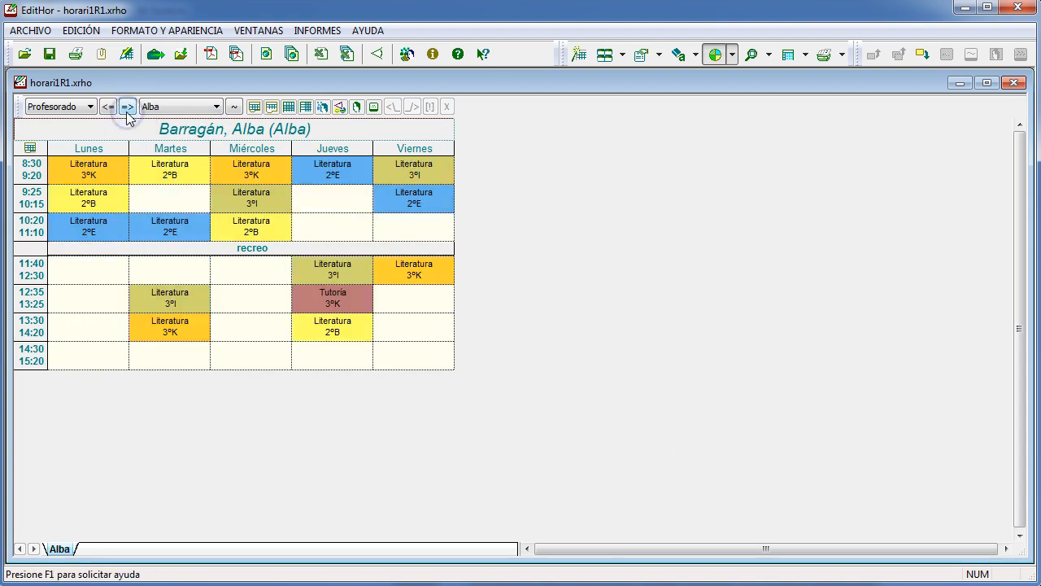
click(127, 109)
click(127, 109)
click(89, 107)
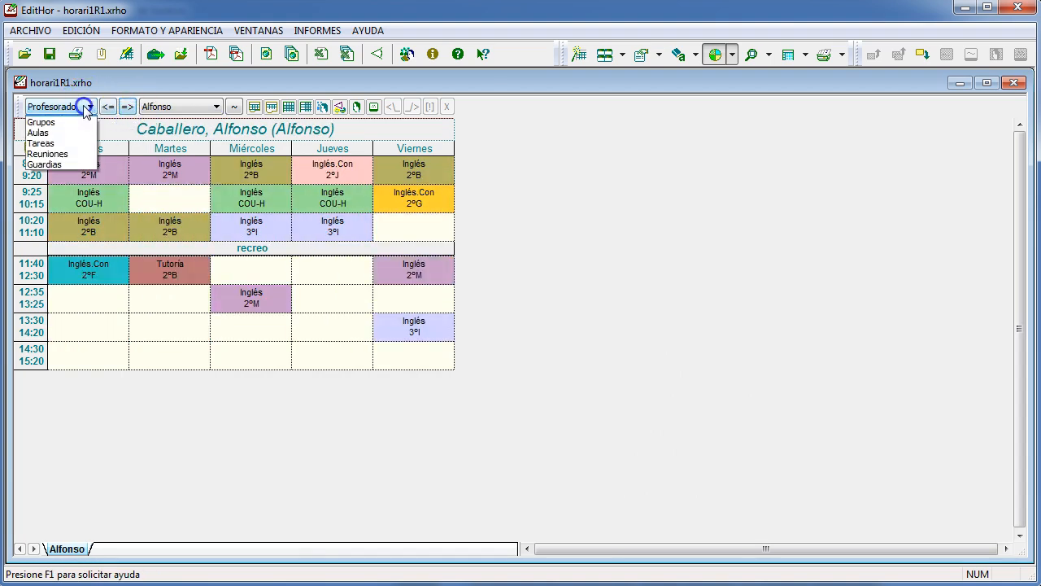
click(72, 129)
click(127, 109)
click(128, 109)
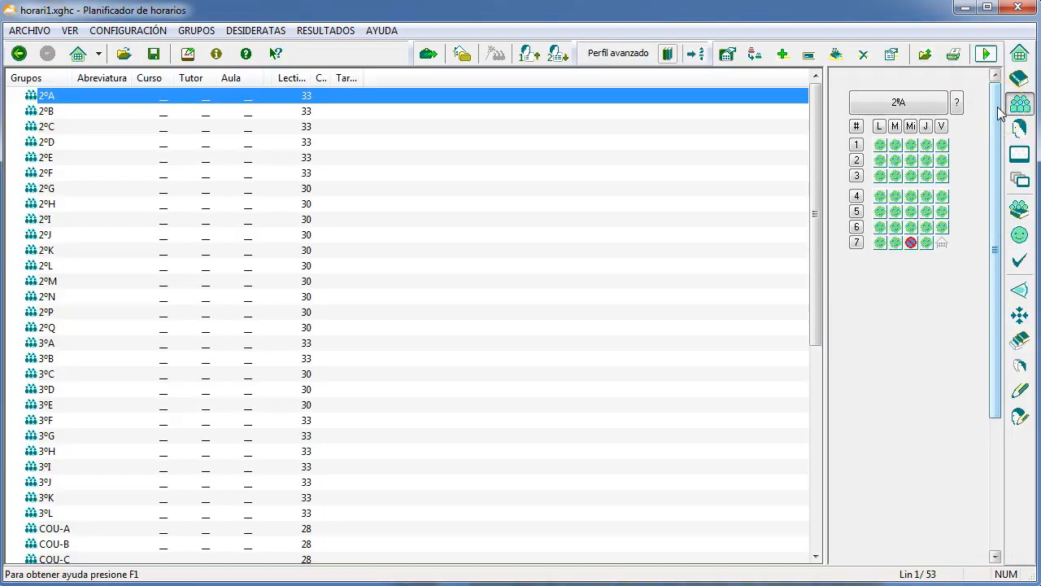
Step: Examine the school's teacher meetings and its guard duties
click(1021, 317)
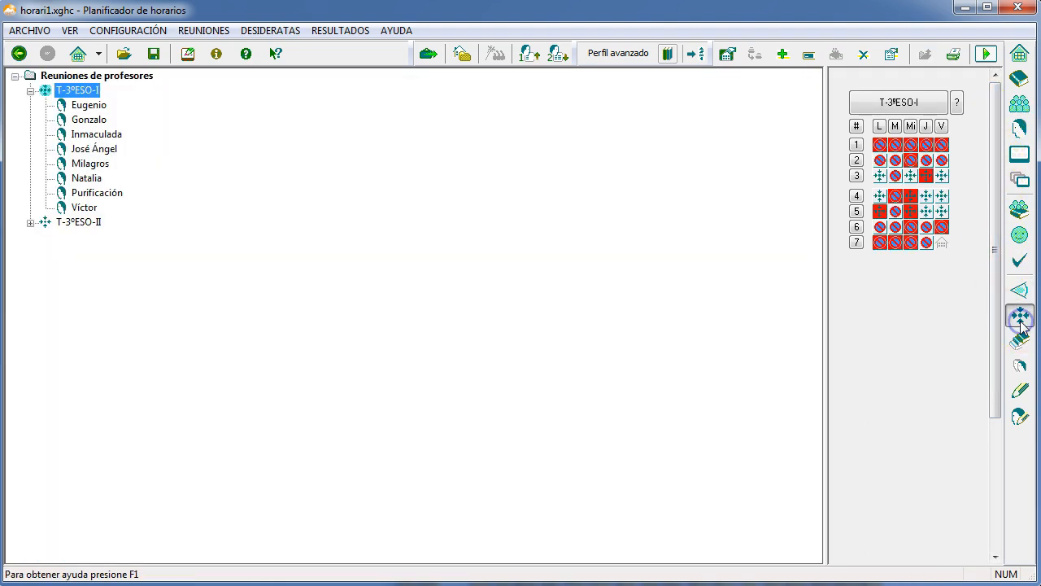
click(1020, 291)
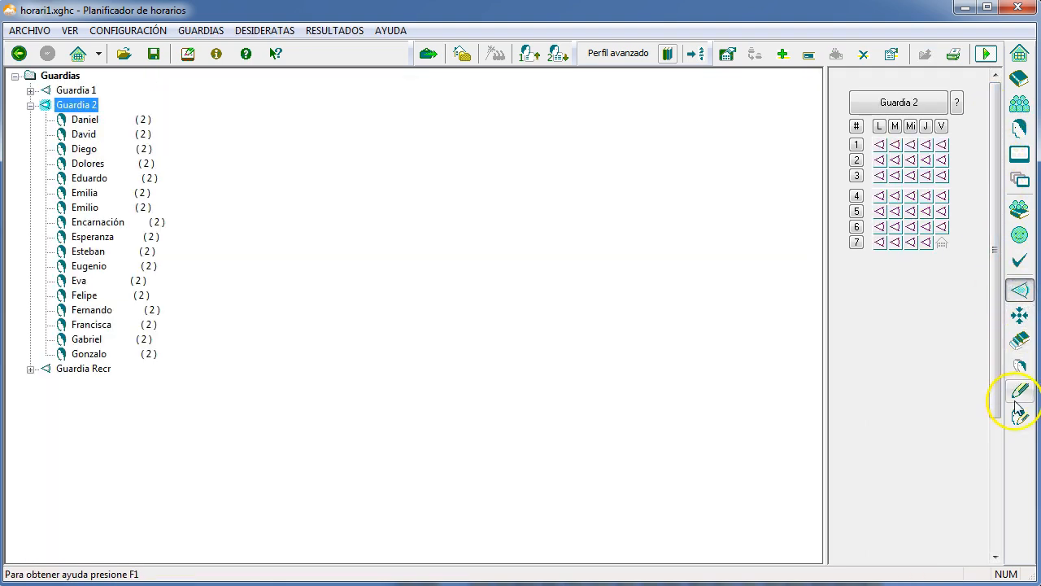
Step: Examine the complementary tasks assigned to the individual teachers
click(1019, 416)
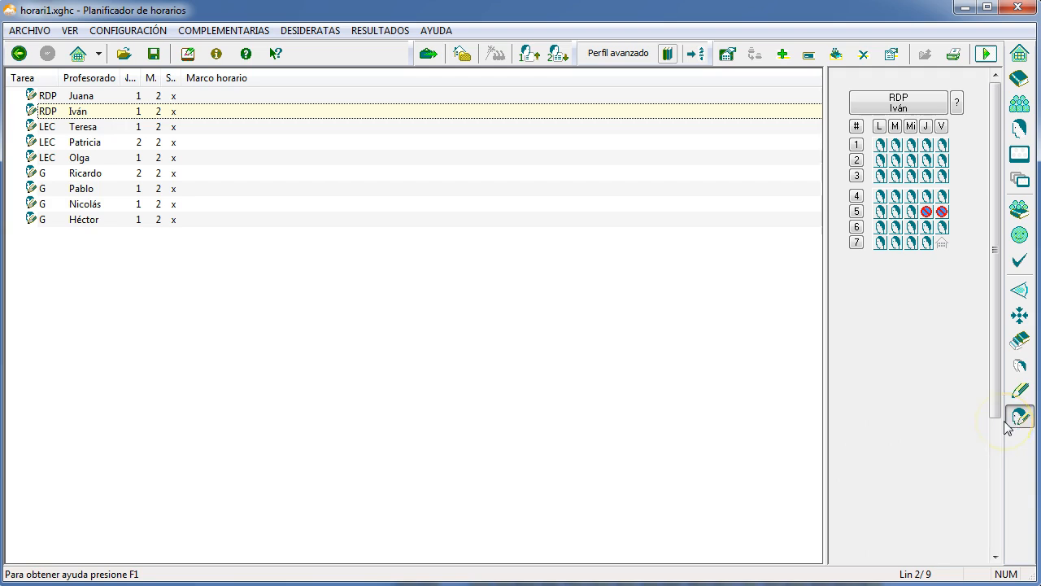
Step: Require the Tutoría sessions of 2ºA to be taught on different days from the group's Literatura sessions
click(1021, 234)
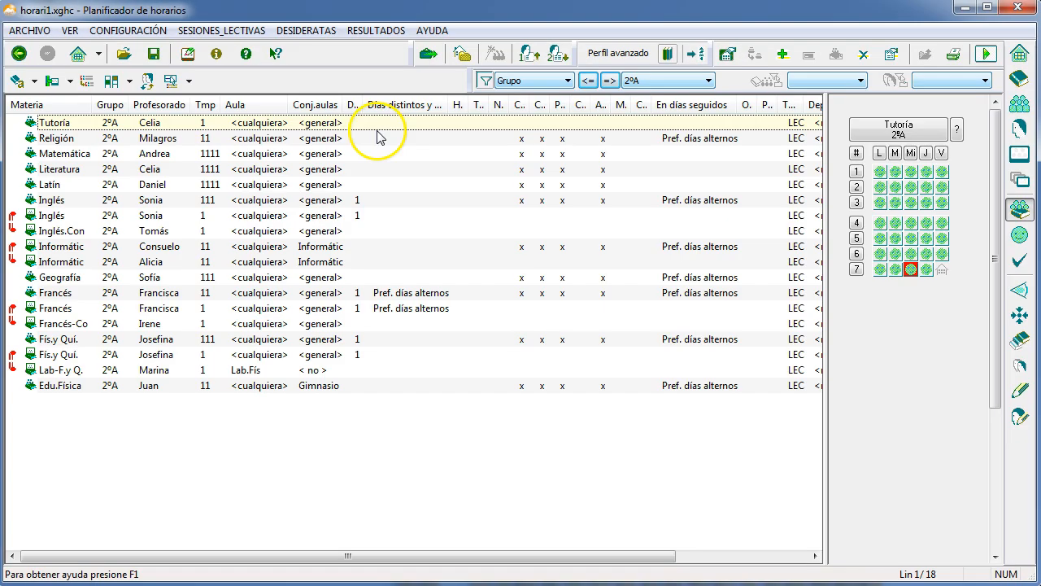
right_click(338, 127)
click(398, 429)
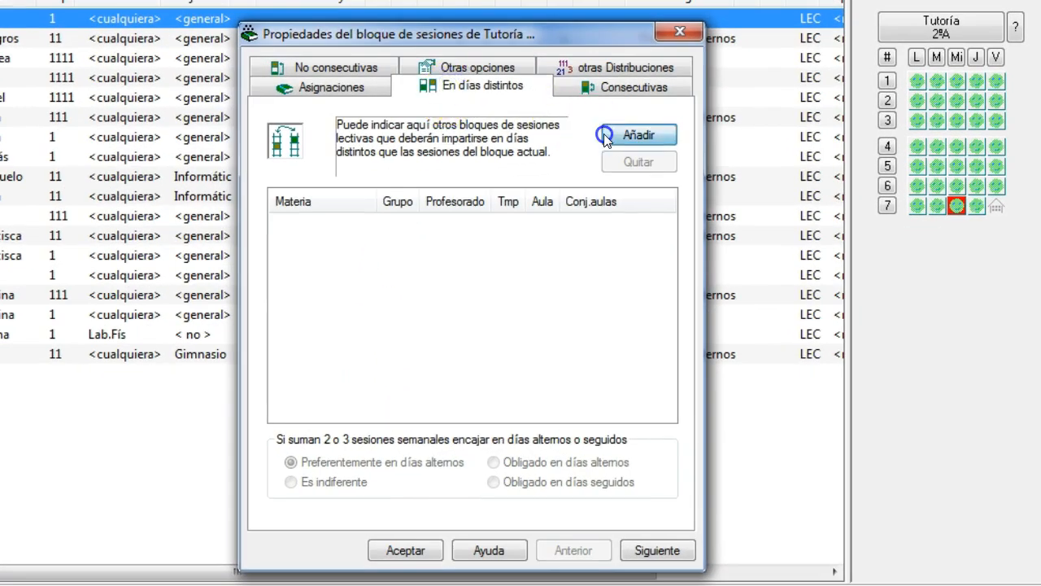
click(630, 135)
double_click(390, 185)
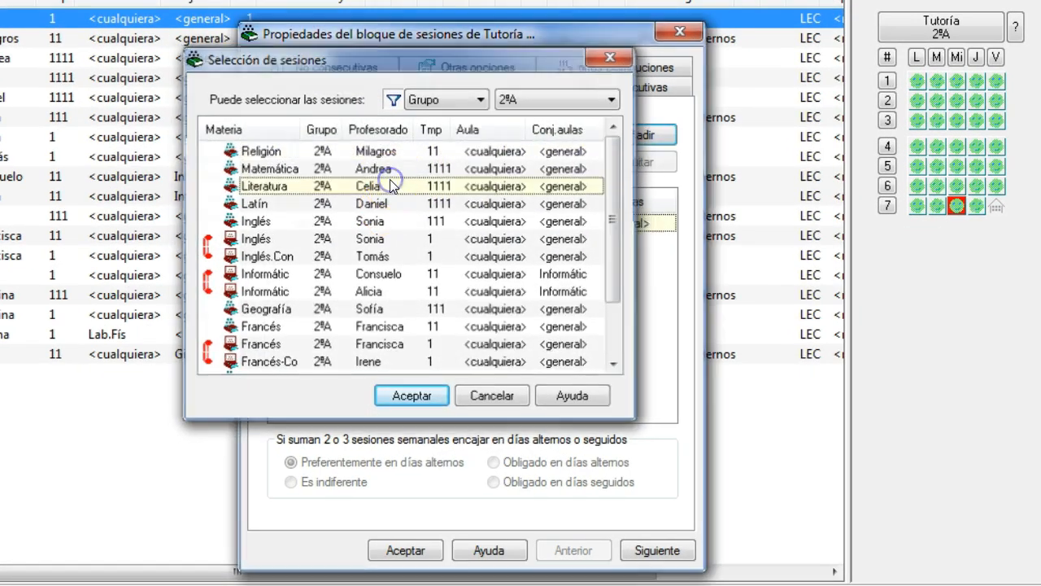
click(382, 545)
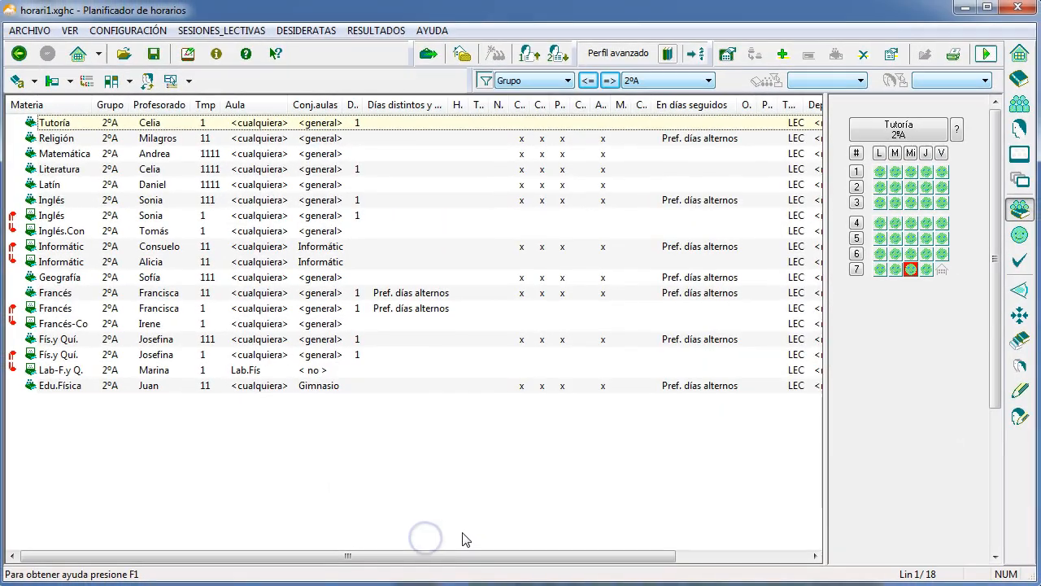
Step: Mark the first period on Monday as No preferente 1 for the Tutoría session of 2ºA
click(399, 124)
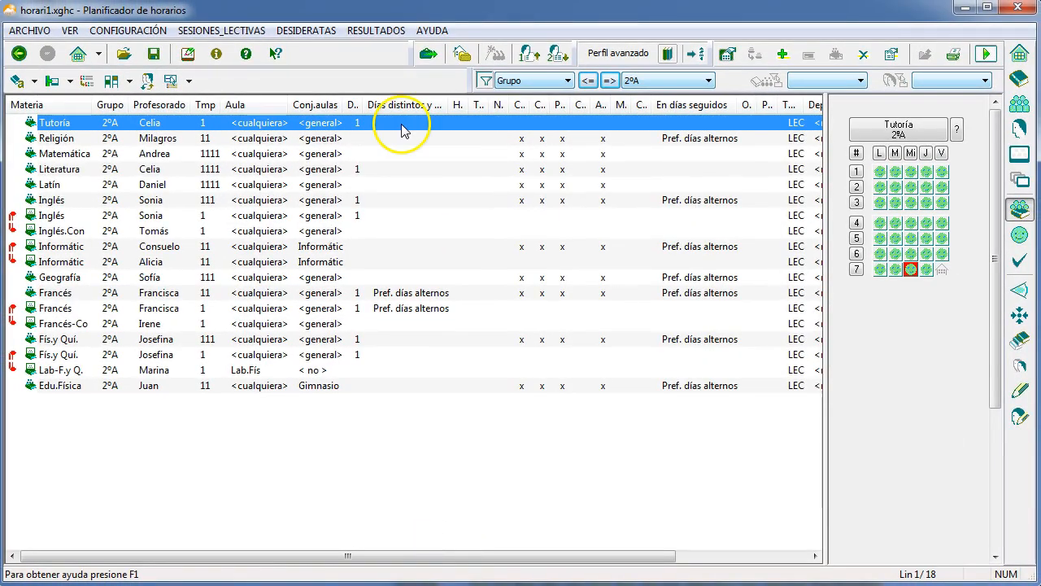
click(881, 171)
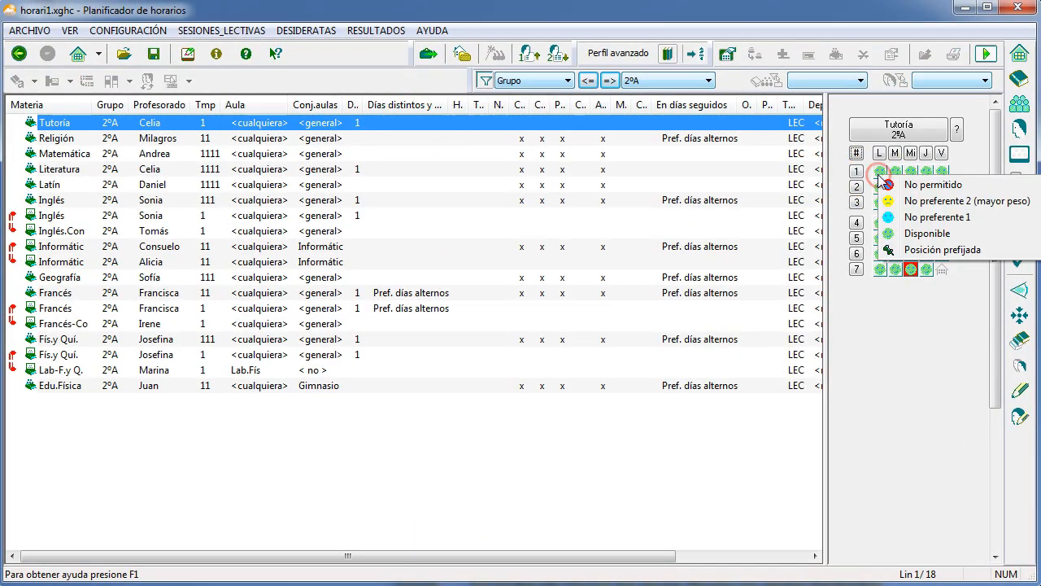
click(914, 217)
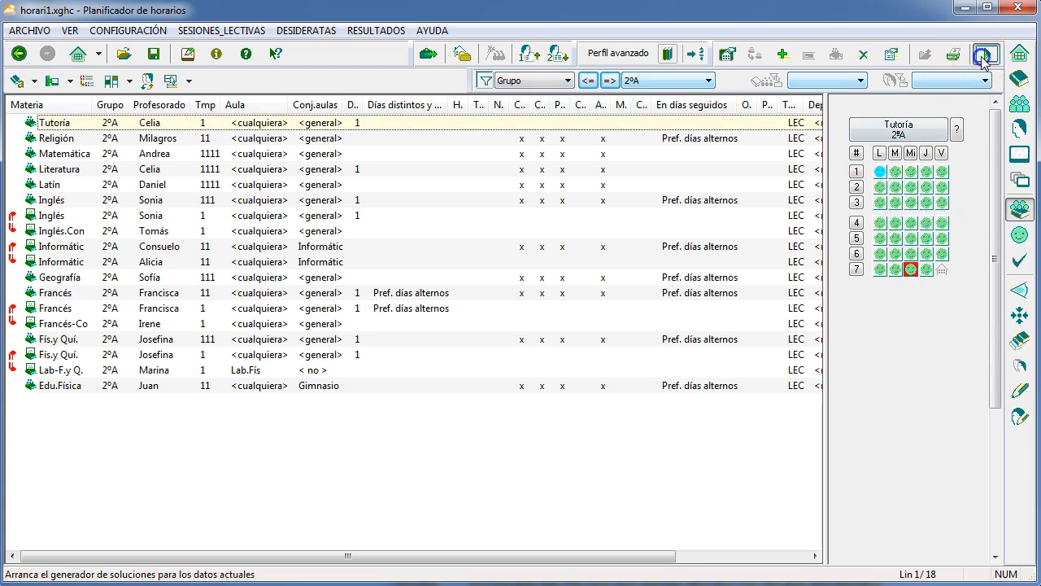
Step: Generate a new timetable result and review its summary and current optimization details
click(985, 55)
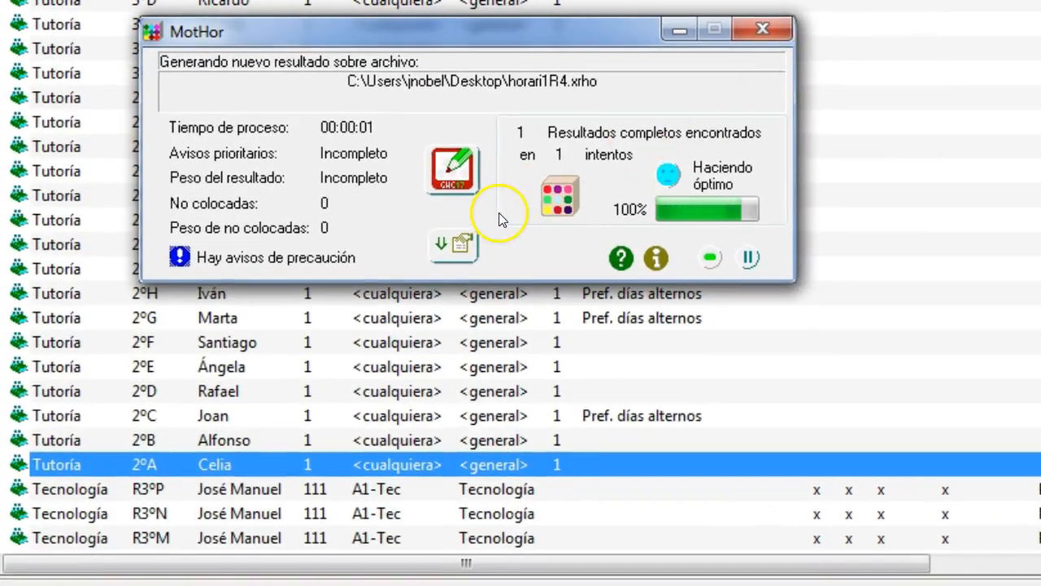
click(515, 295)
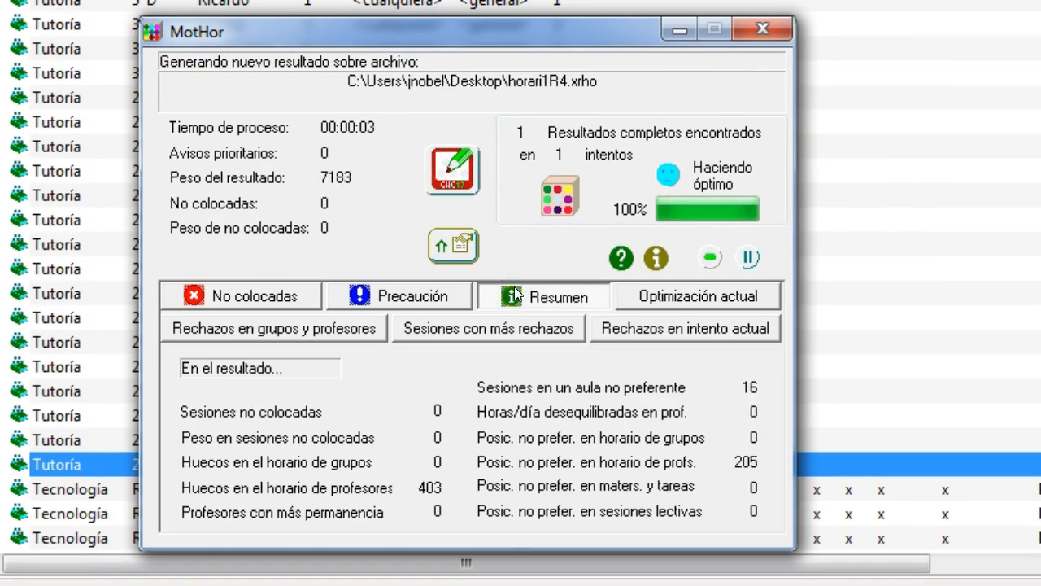
click(638, 298)
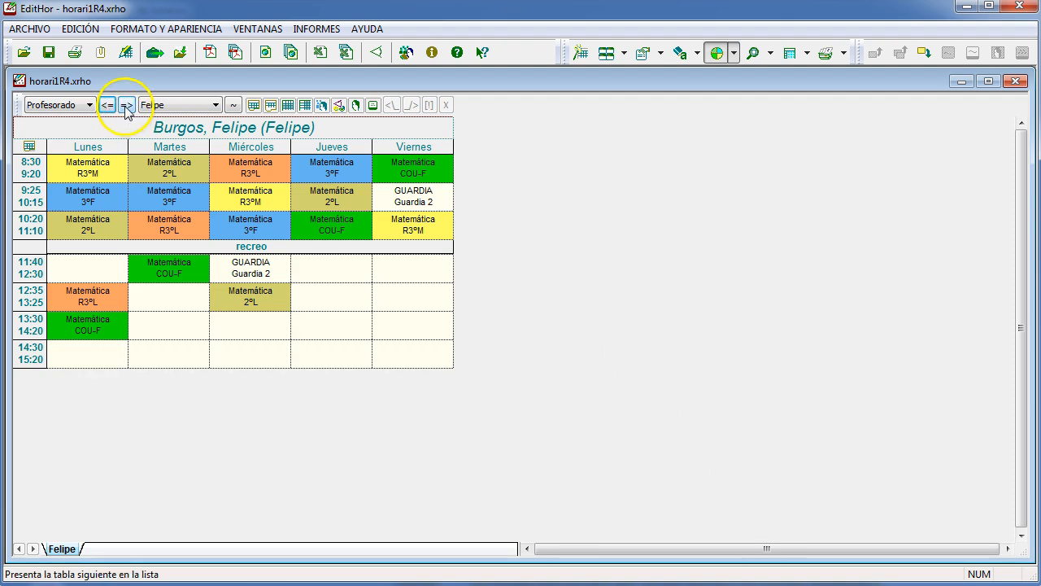
Step: Browse several teachers' timetables in the generated result horari1R4.xrho
click(126, 105)
click(126, 106)
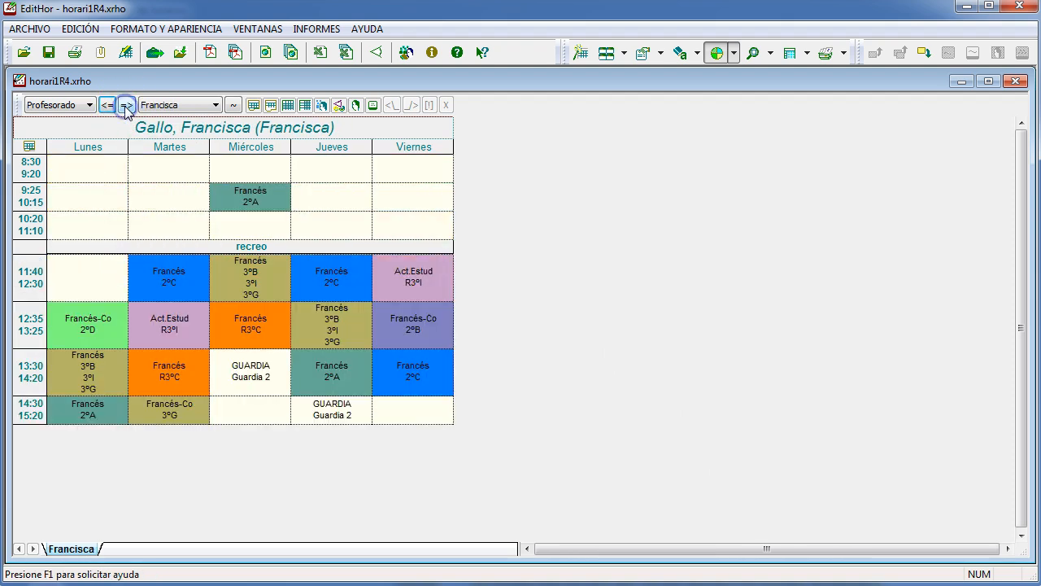
click(126, 106)
click(126, 106)
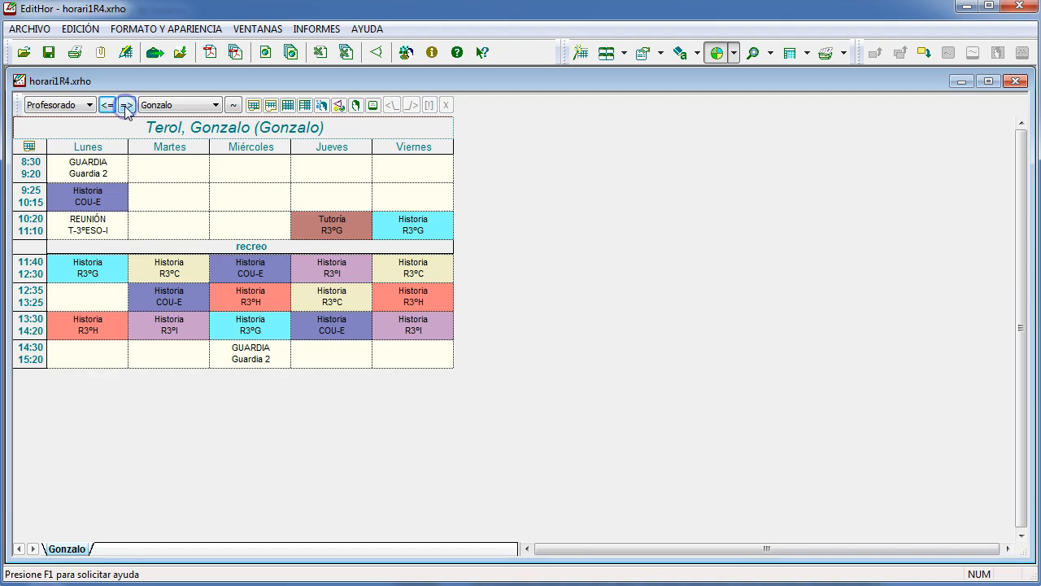
Step: Switch the generated result to the group timetables and browse through the 2º groups
click(87, 105)
click(72, 130)
click(126, 106)
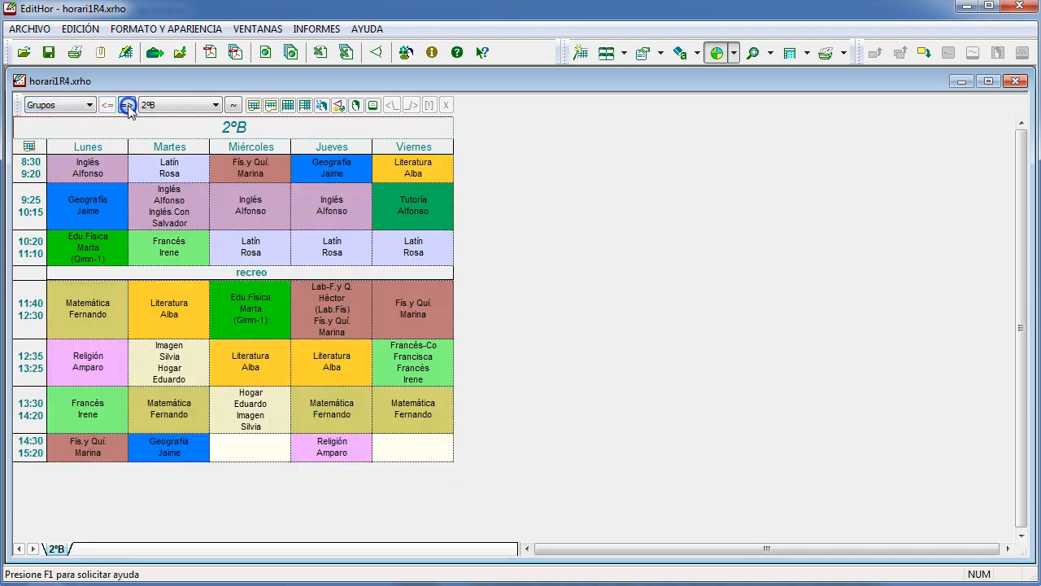
click(126, 106)
click(126, 105)
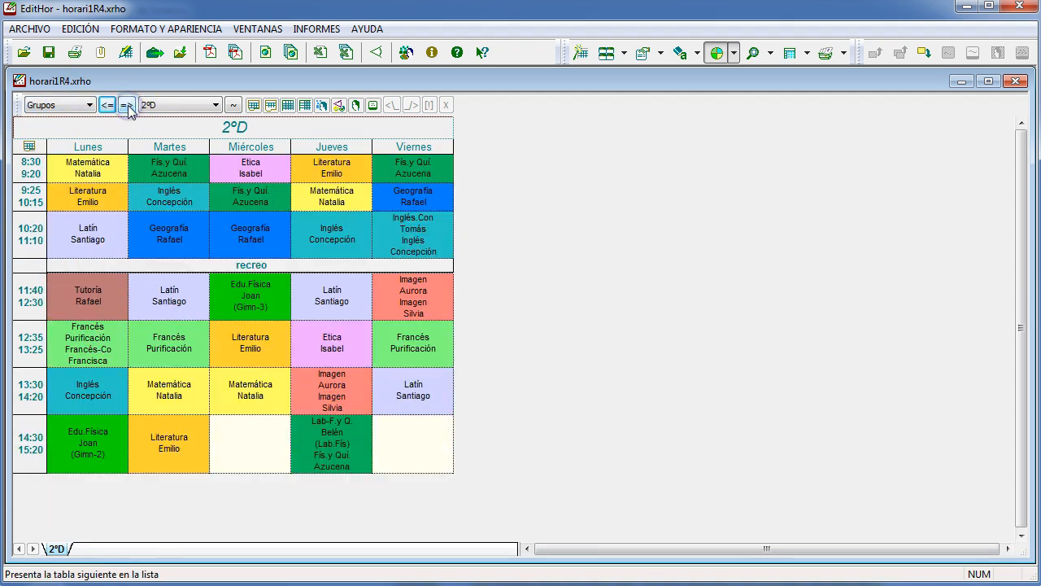
click(126, 105)
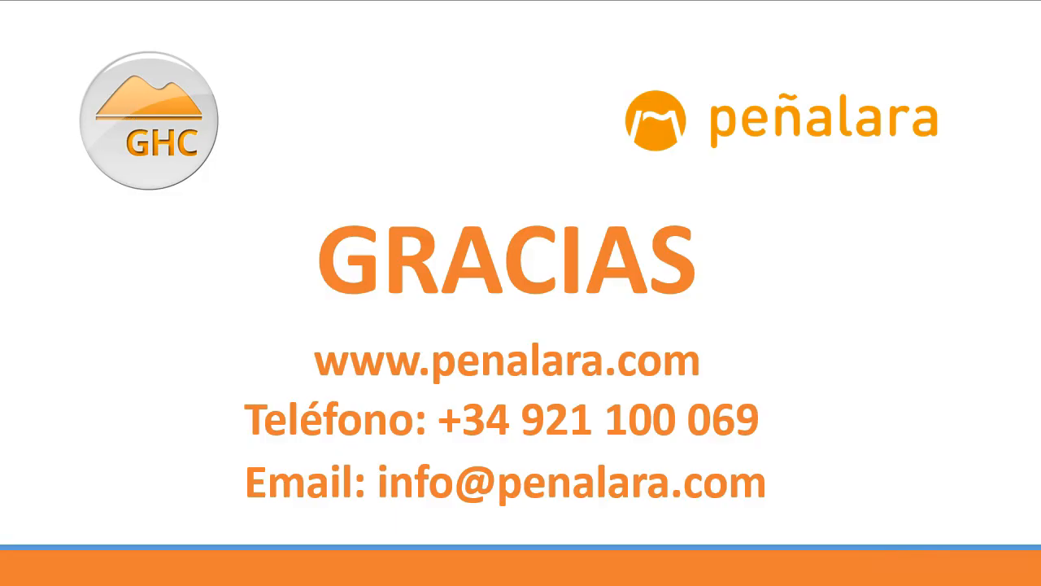